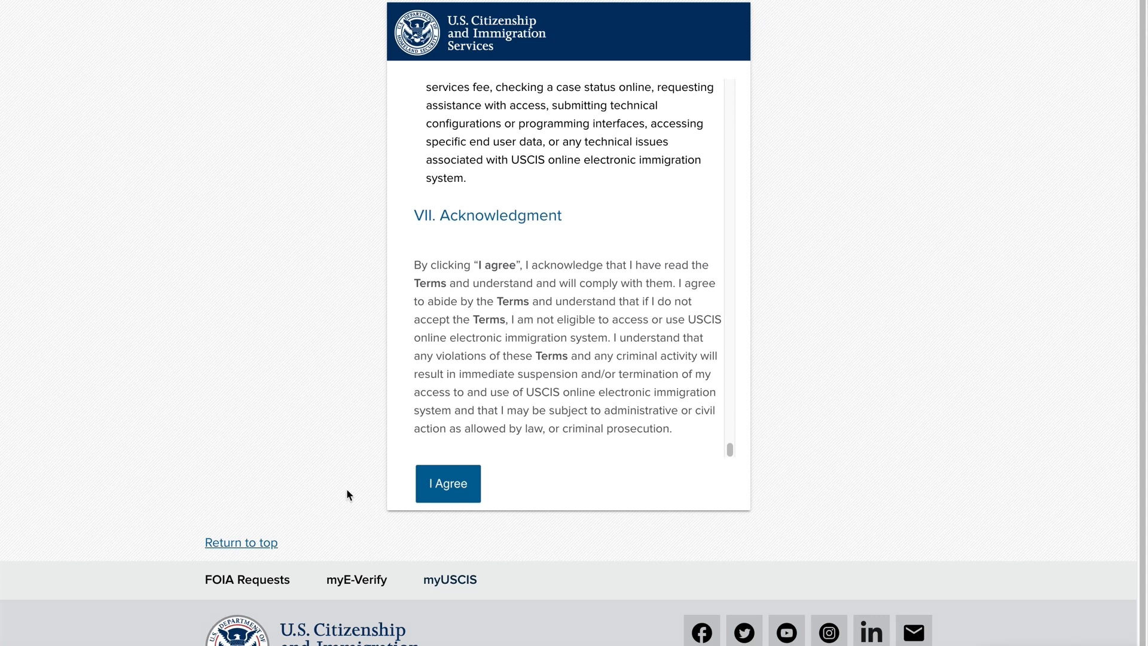
Agree to the USCIS online account terms and open the myUSCIS service from the account welcome page.
{"action": "left_click", "coordinate": [461, 484]}
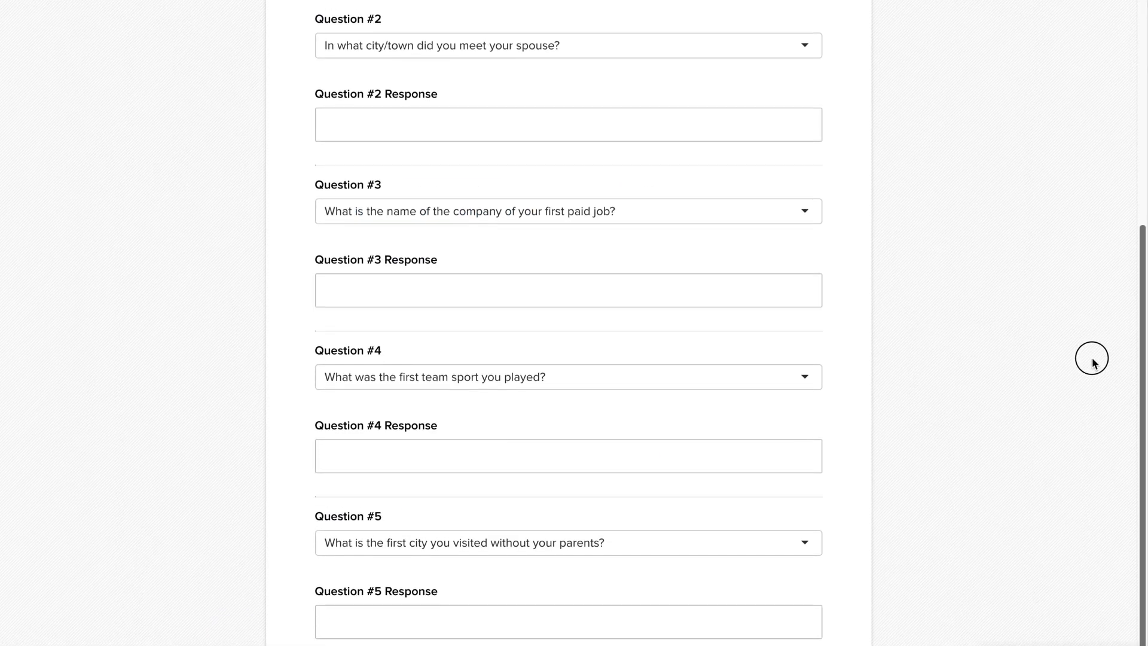
{"action": "scroll", "coordinate": [1089, 358], "scroll_direction": "down", "scroll_amount": 2}
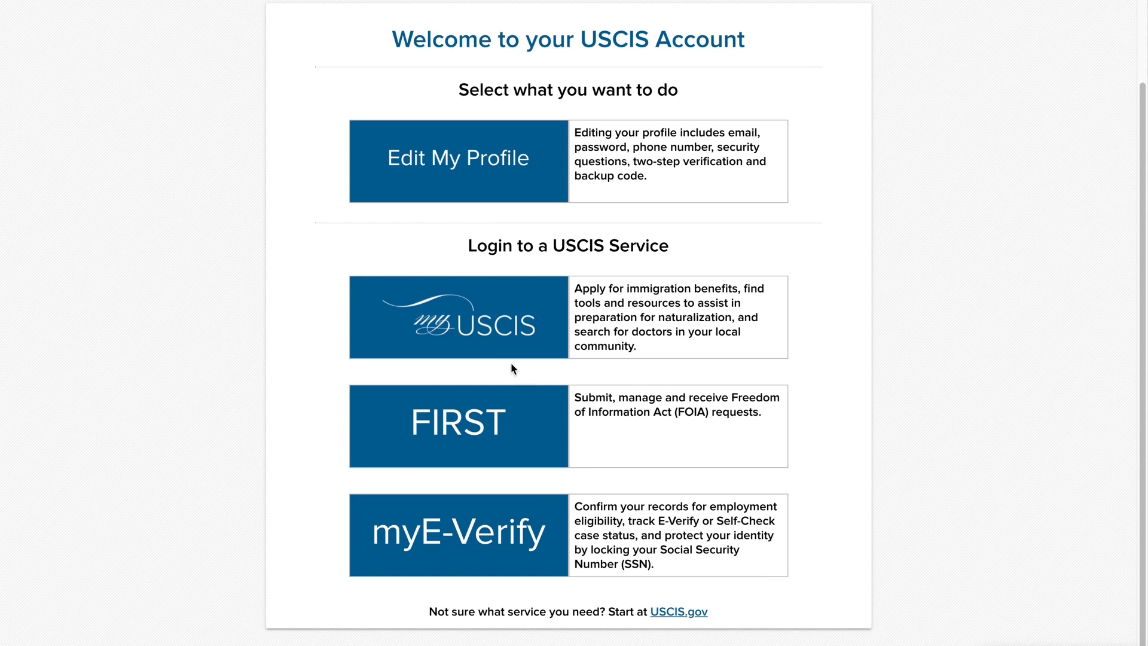
{"action": "left_click", "coordinate": [494, 357]}
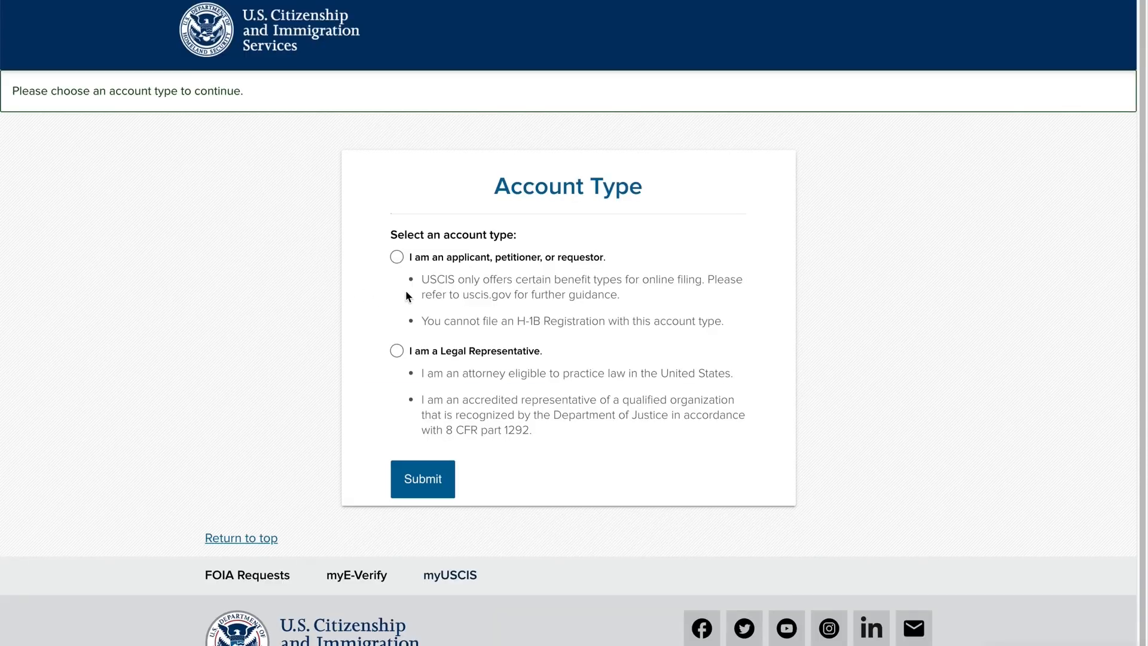
Submit the account type as an applicant, petitioner, or requestor.
{"action": "left_click", "coordinate": [397, 257]}
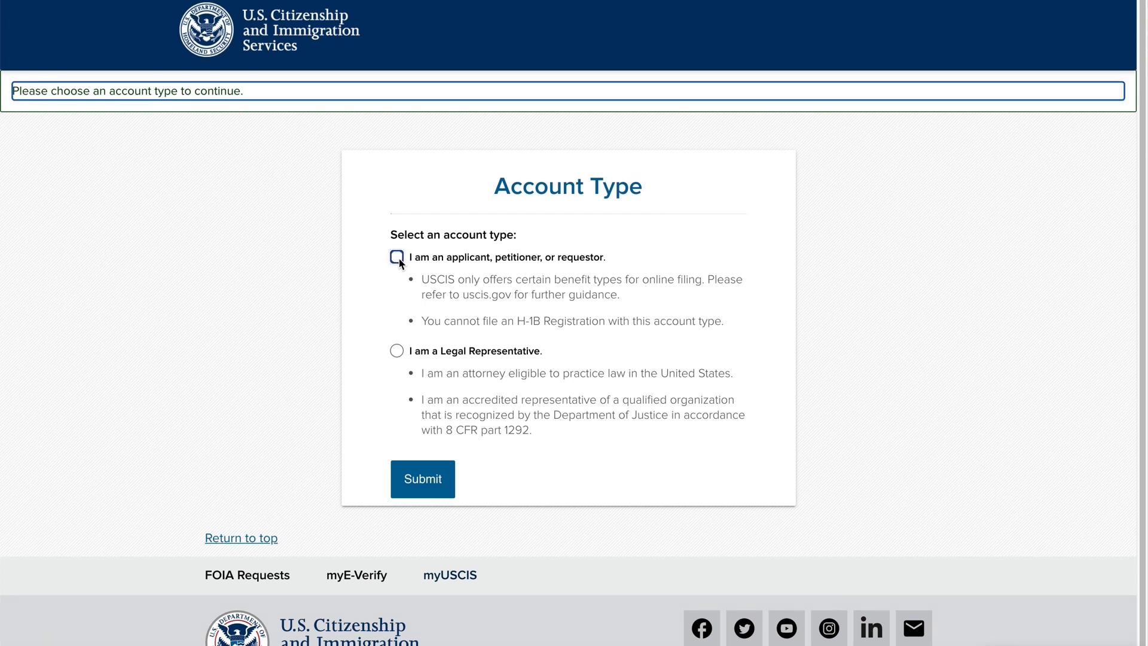
{"action": "left_click", "coordinate": [422, 480]}
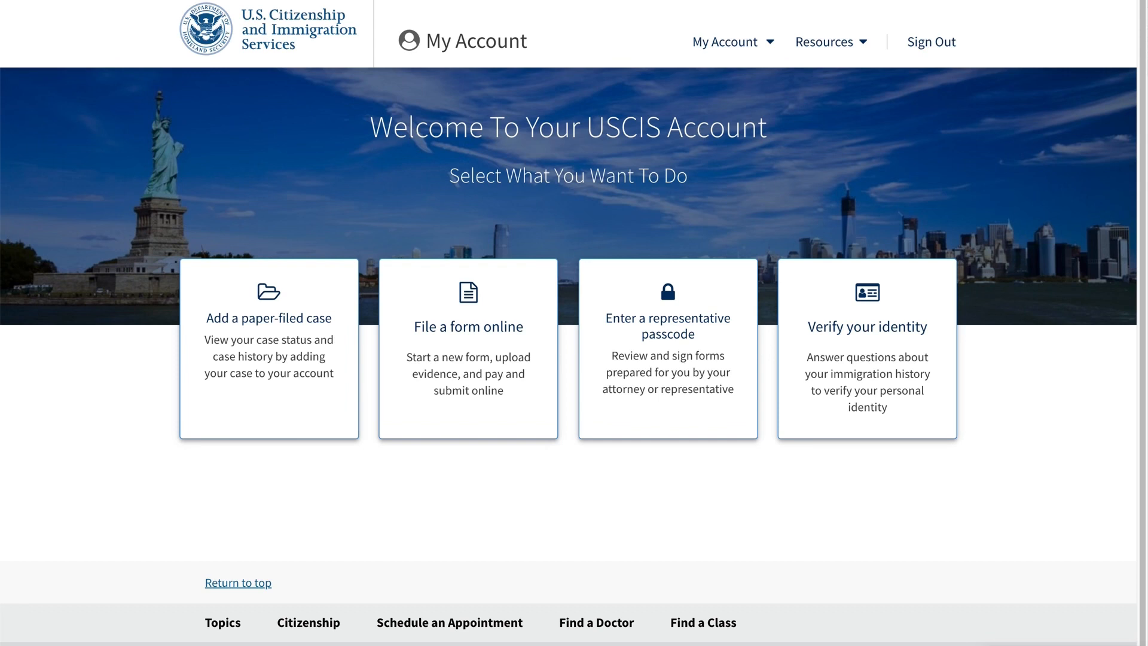
Start filing form N-400, Application for Naturalization, online.
{"action": "left_click", "coordinate": [476, 331]}
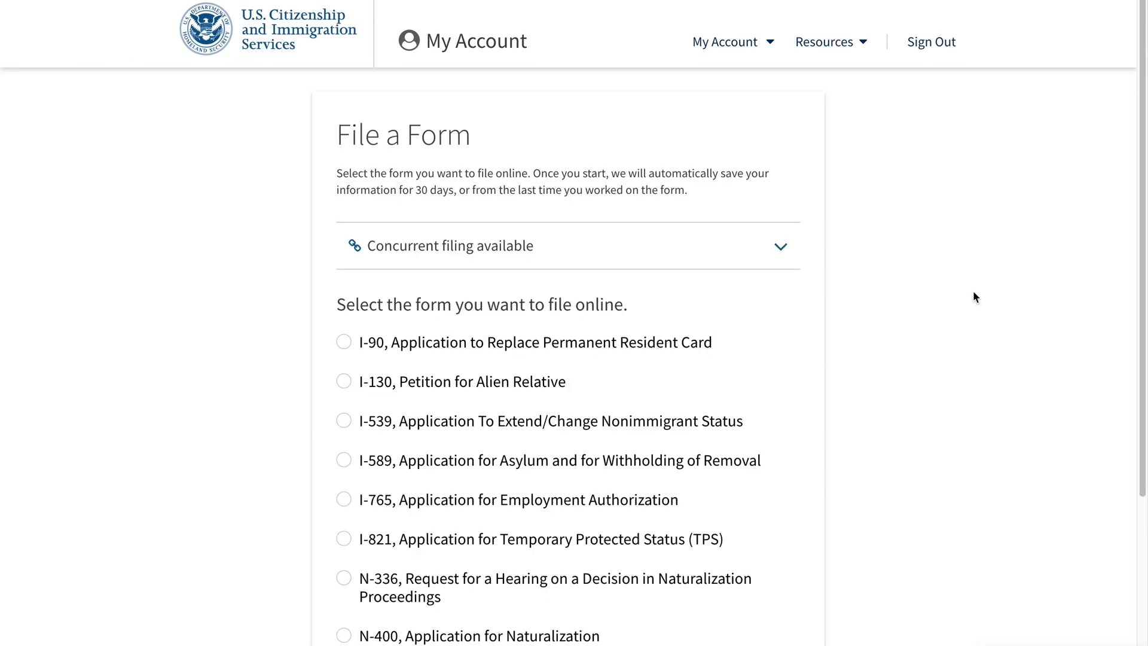
{"action": "left_click_drag", "start_coordinate": [1143, 105], "coordinate": [1127, 218]}
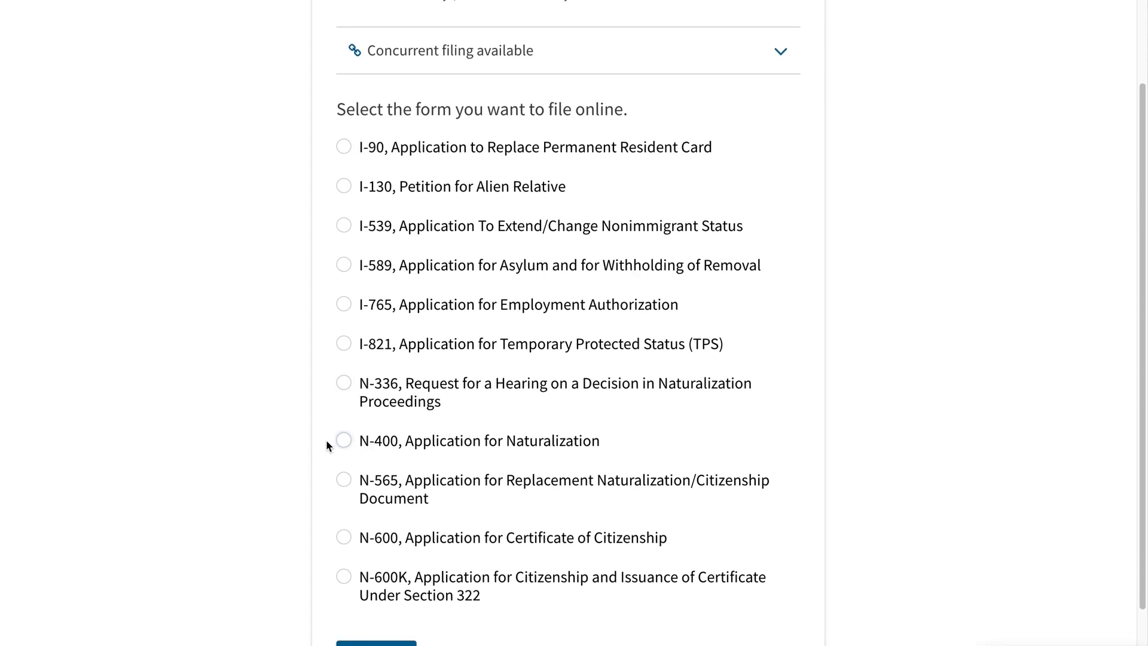
{"action": "left_click", "coordinate": [344, 441]}
{"action": "left_click", "coordinate": [1141, 264]}
{"action": "left_click_drag", "start_coordinate": [1141, 265], "coordinate": [1137, 332]}
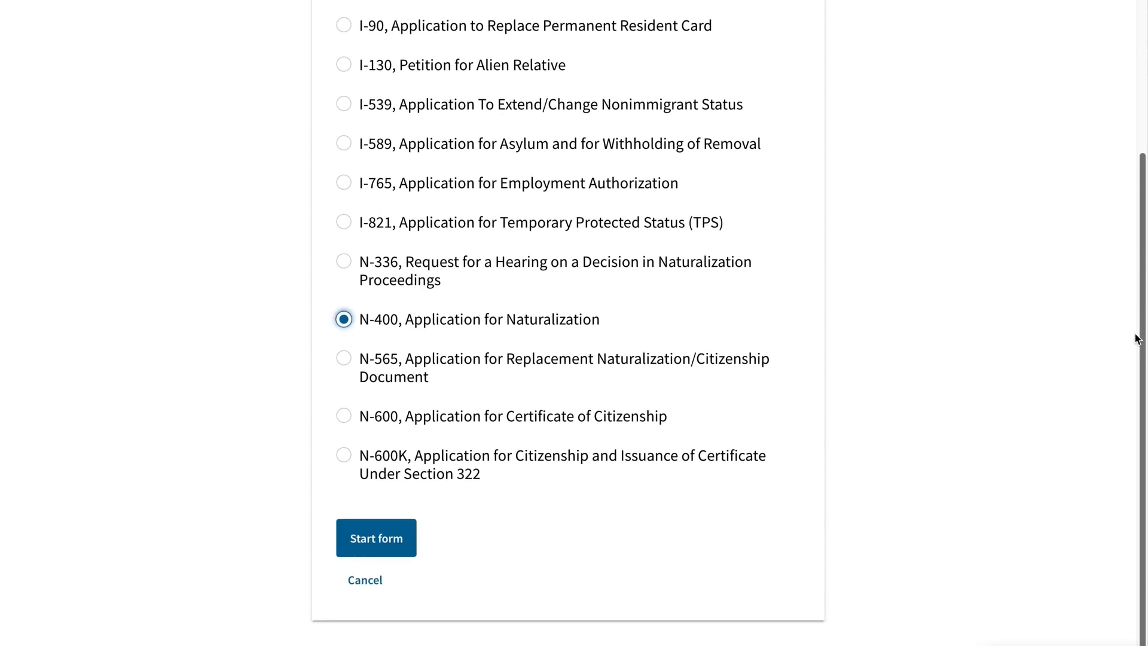
{"action": "left_click", "coordinate": [380, 539]}
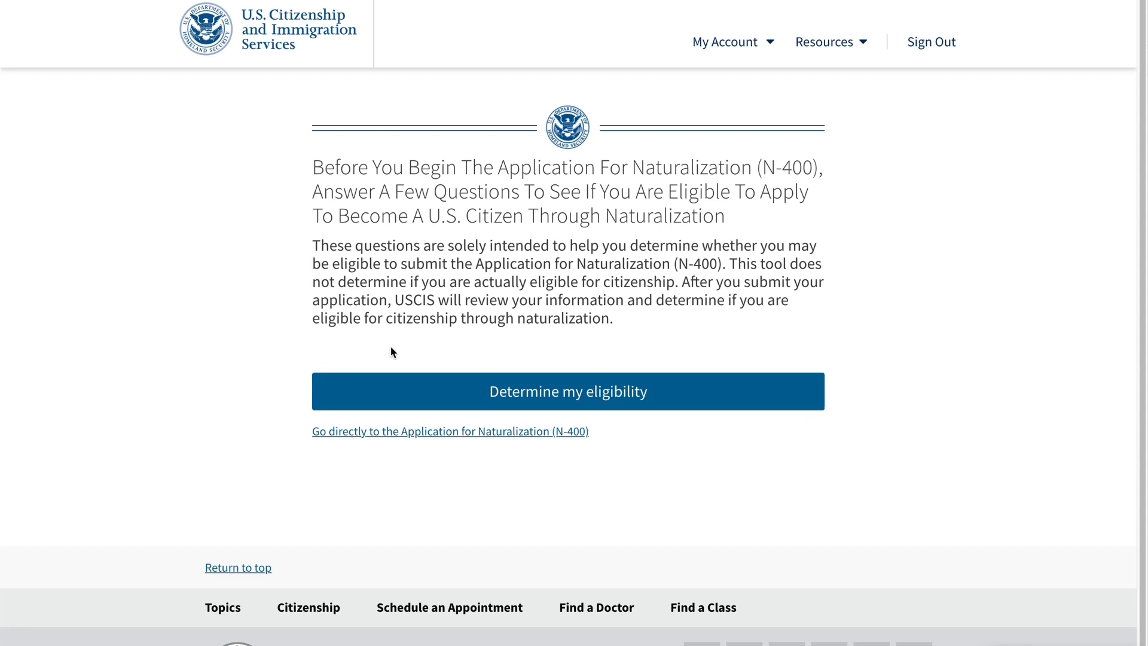
Begin the eligibility check, answering No for U.S. citizen parents at birth and 18 or older for age.
{"action": "left_click", "coordinate": [381, 388]}
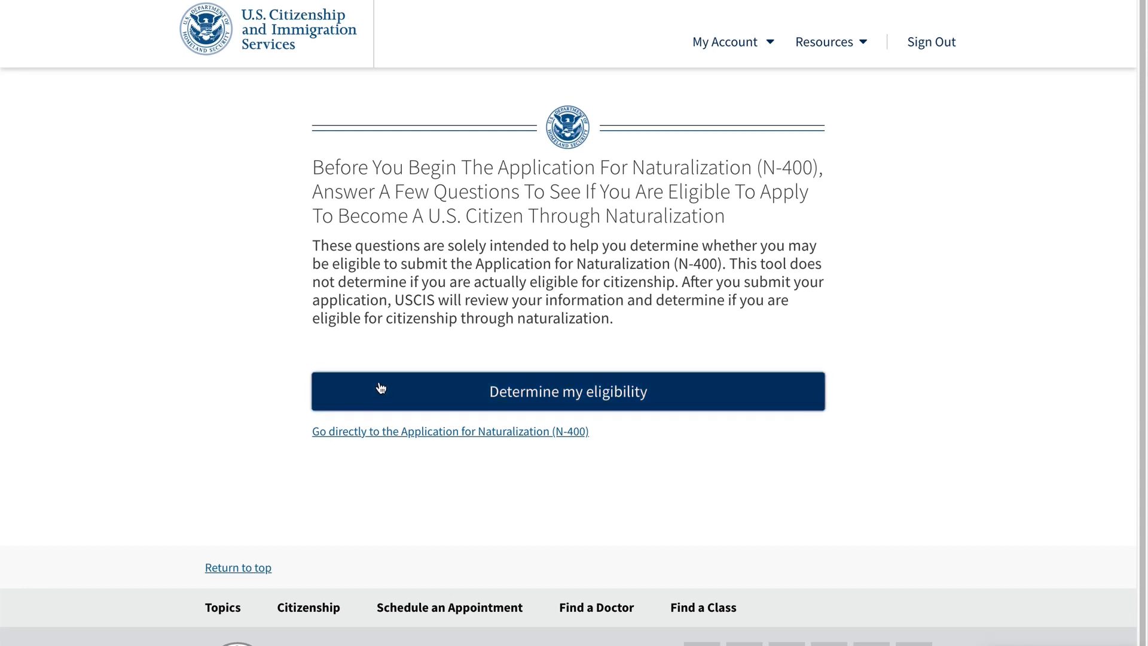
{"action": "left_click", "coordinate": [380, 388]}
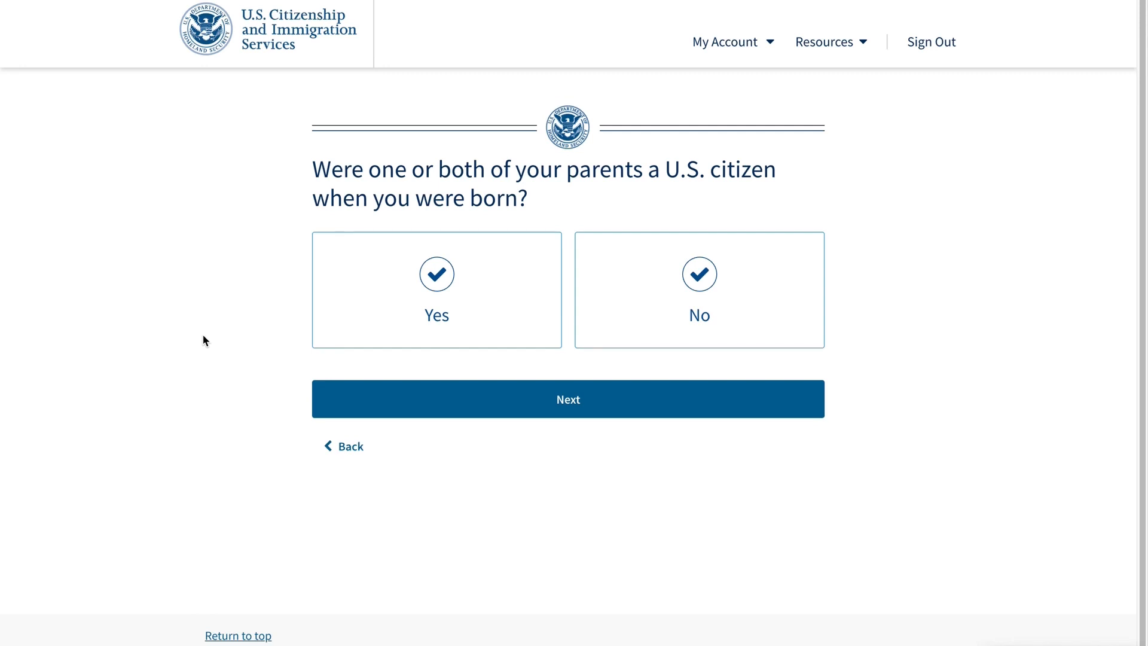
{"action": "left_click", "coordinate": [670, 305]}
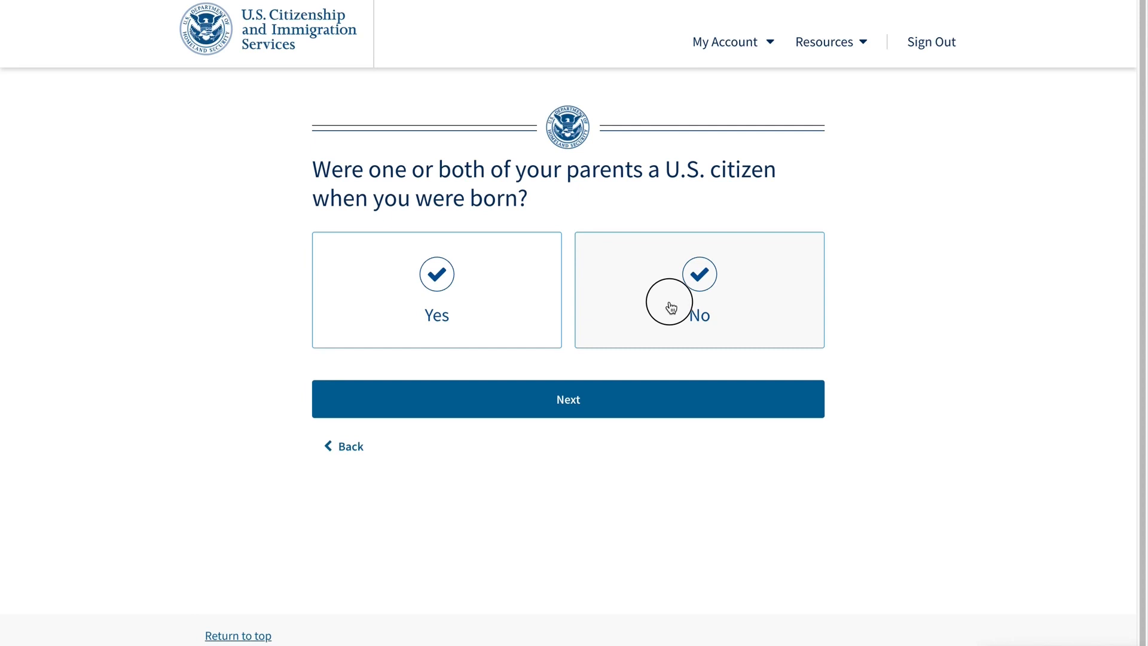
{"action": "left_click", "coordinate": [485, 407]}
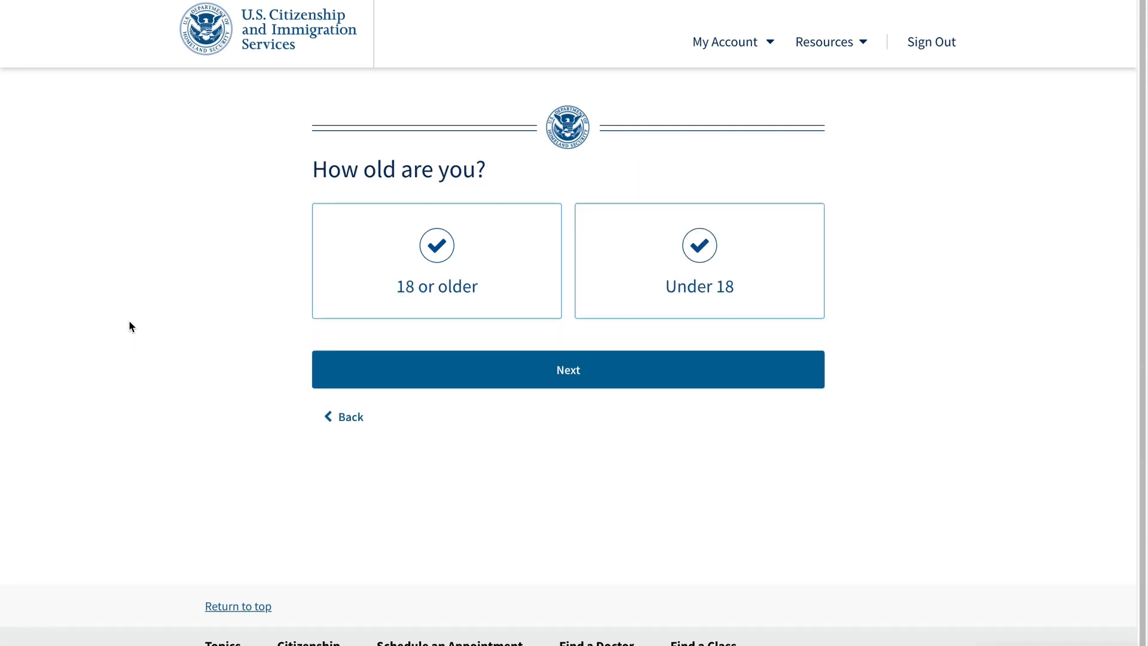
{"action": "left_click", "coordinate": [438, 303]}
{"action": "left_click", "coordinate": [421, 375]}
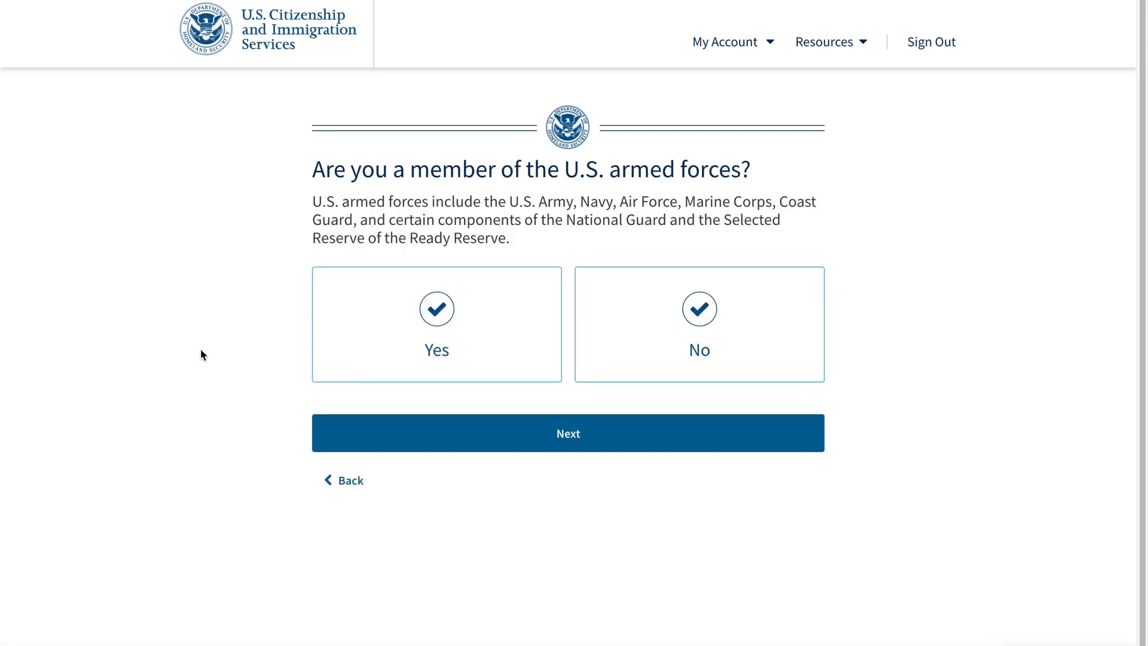
Answer No to U.S. armed forces membership and Yes to being a lawful permanent resident.
{"action": "left_click", "coordinate": [632, 356]}
{"action": "left_click", "coordinate": [395, 430]}
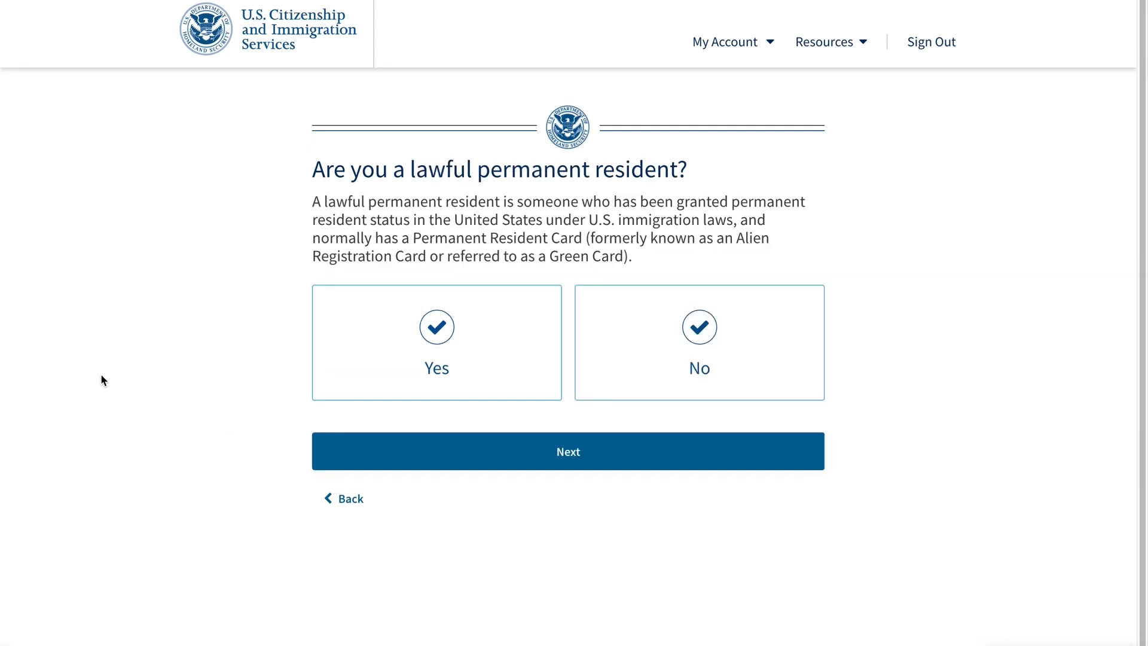
{"action": "left_click", "coordinate": [410, 358]}
{"action": "left_click", "coordinate": [361, 453]}
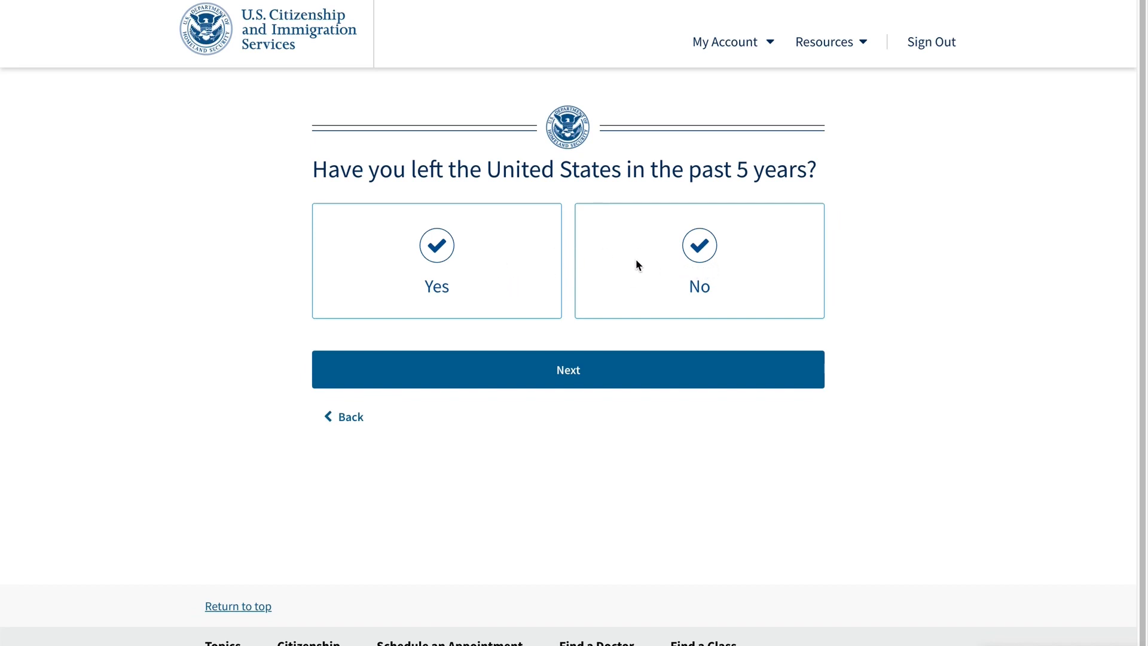
Answer No to leaving the United States in the past 5 years and No to moving in the past 3 months.
{"action": "left_click", "coordinate": [651, 259]}
{"action": "left_click", "coordinate": [480, 366]}
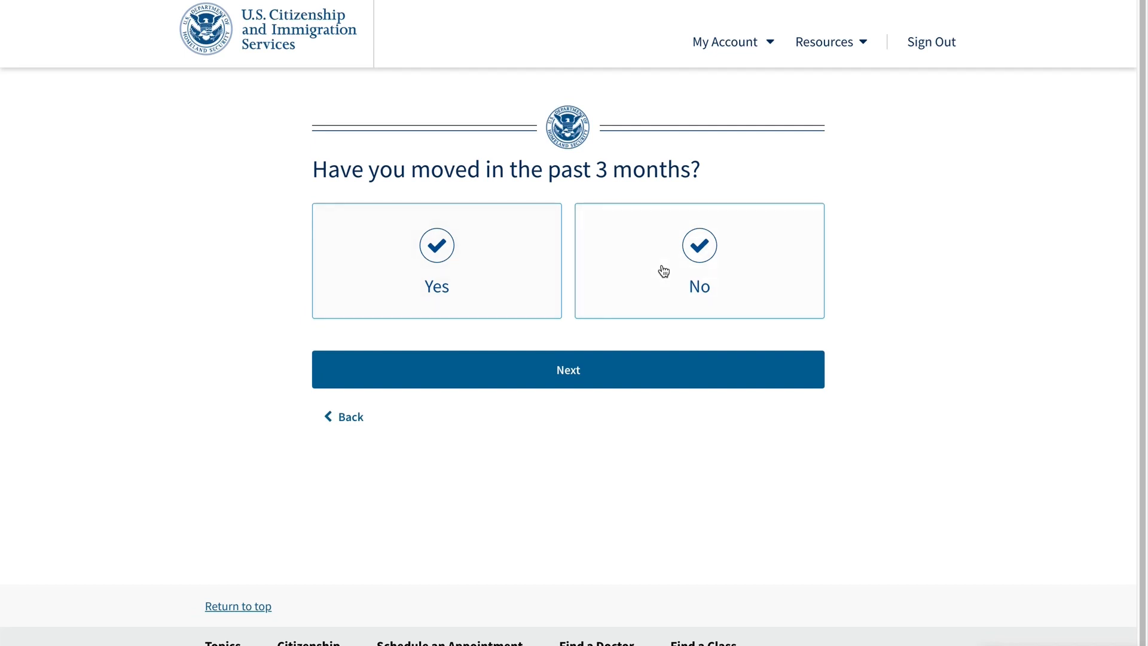
{"action": "left_click", "coordinate": [640, 276]}
{"action": "left_click", "coordinate": [601, 374]}
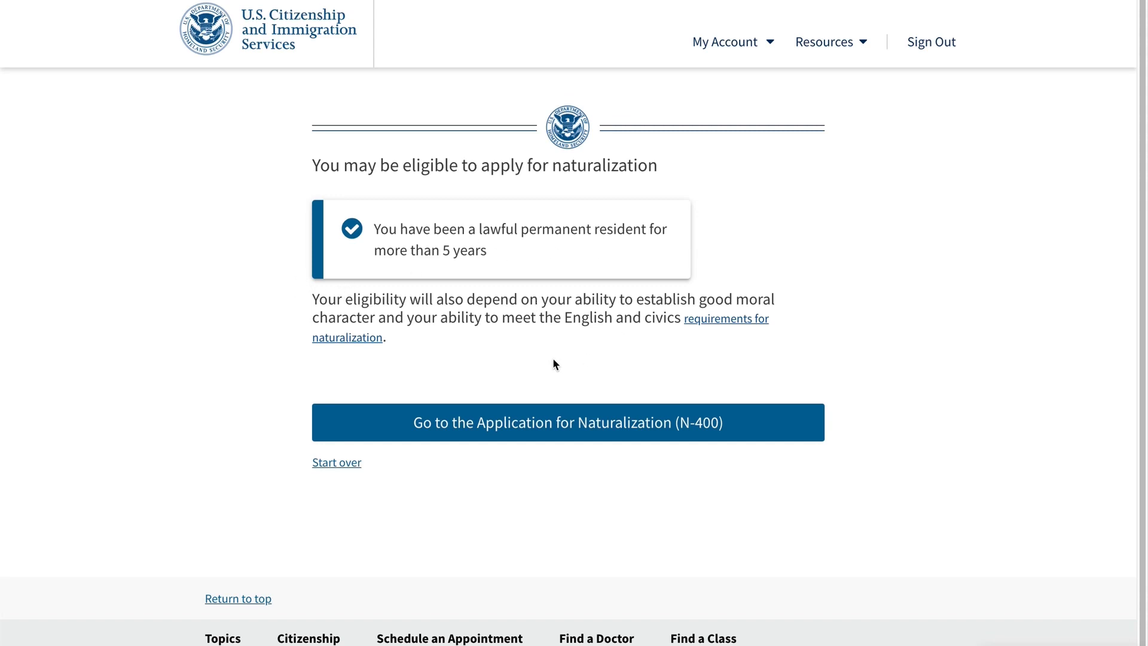
Go to the N-400 application from the eligibility result and continue through its introductory pages to start the form.
{"action": "left_click", "coordinate": [526, 414]}
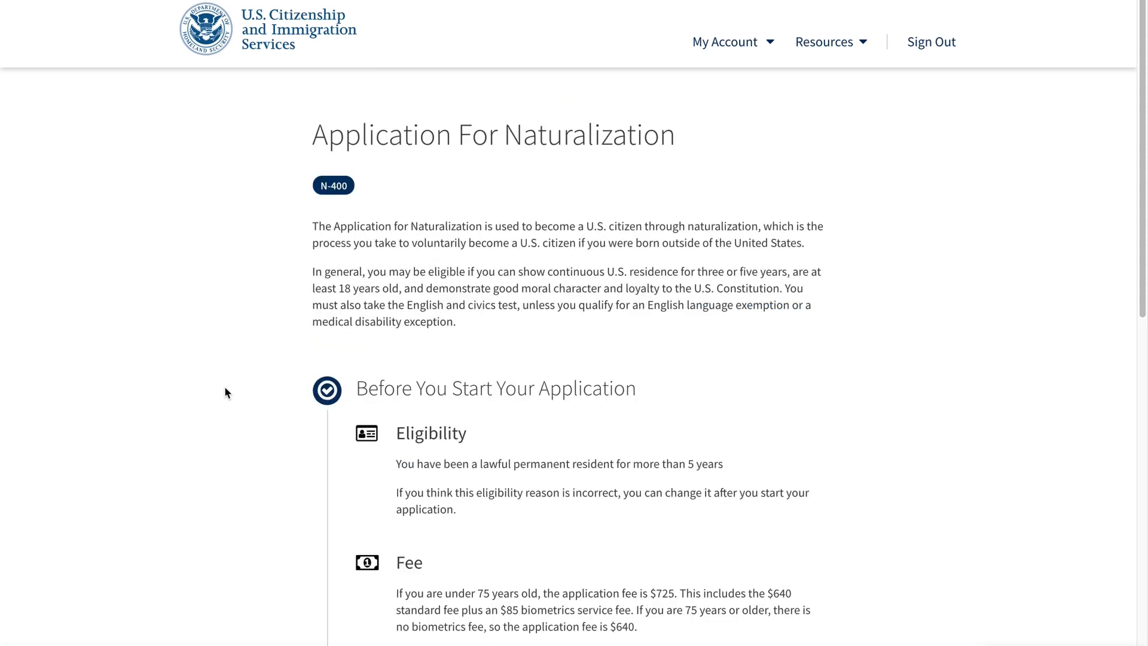
{"action": "left_click_drag", "start_coordinate": [1133, 70], "coordinate": [1096, 574]}
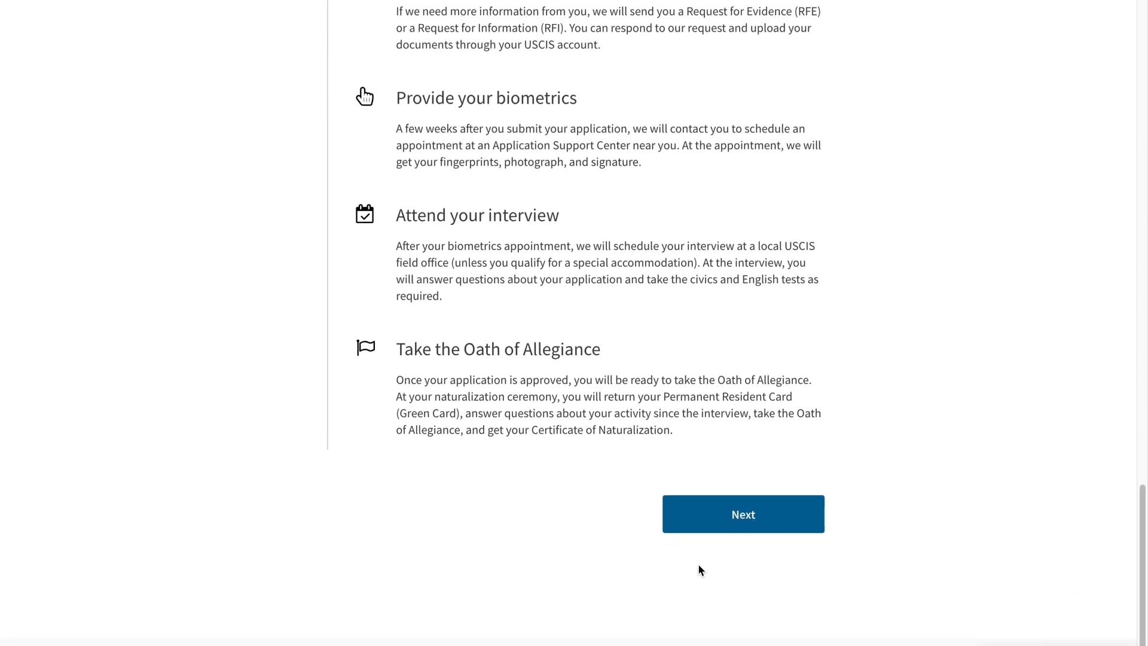
{"action": "left_click", "coordinate": [682, 515]}
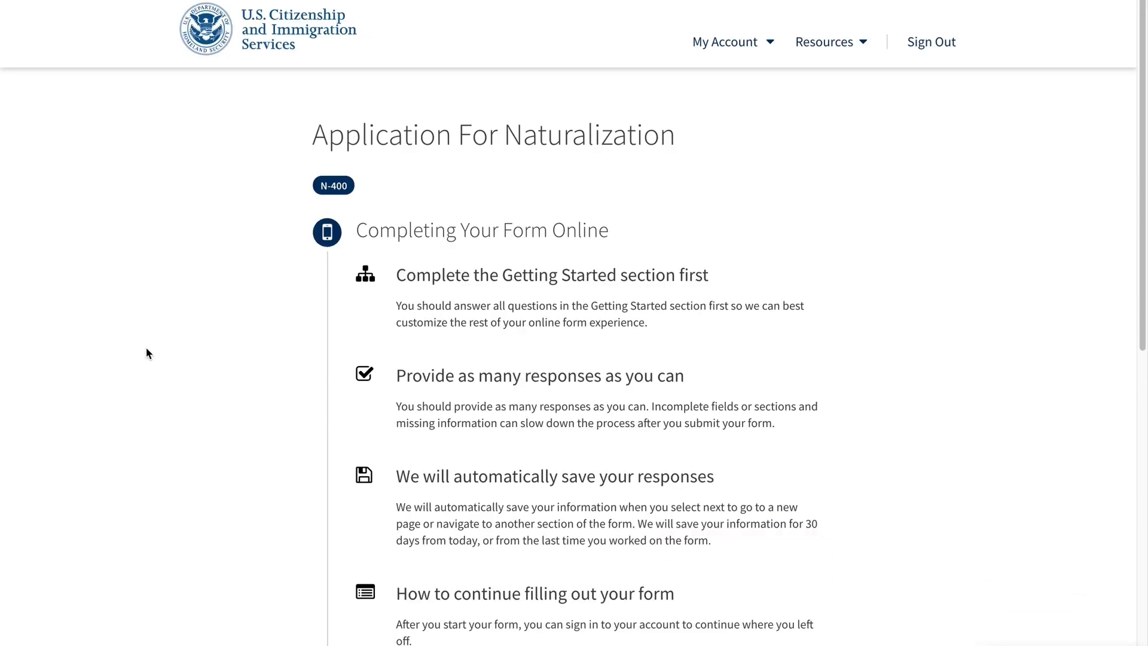
{"action": "left_click_drag", "start_coordinate": [1140, 57], "coordinate": [1110, 105]}
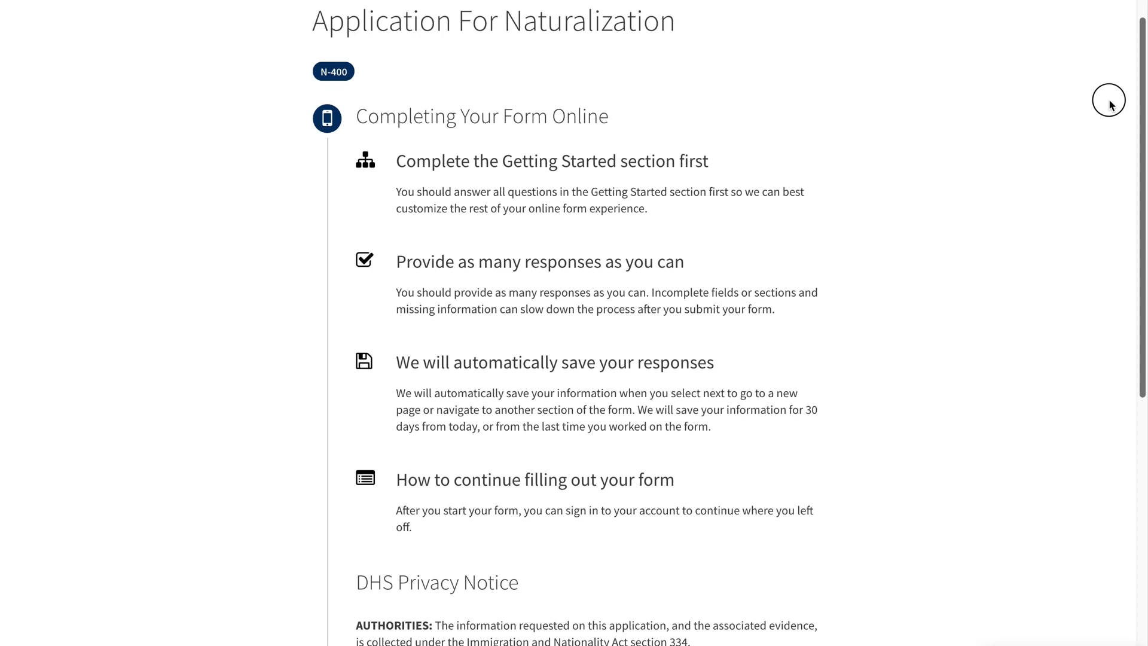
{"action": "left_click_drag", "start_coordinate": [1110, 104], "coordinate": [1109, 122]}
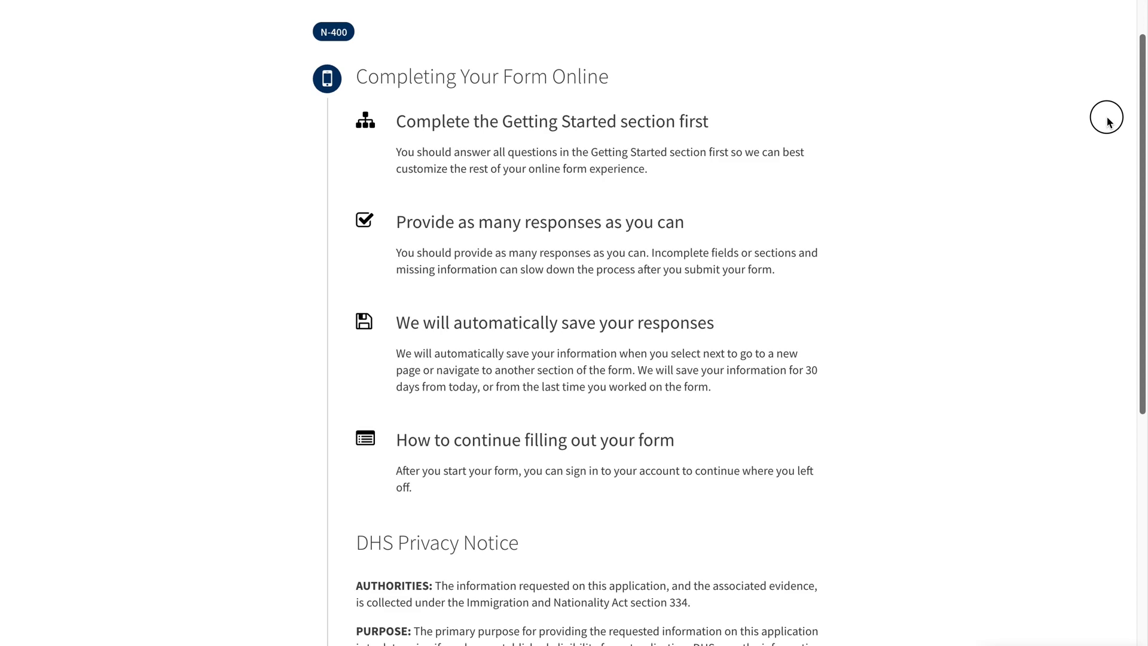
{"action": "left_click_drag", "start_coordinate": [1109, 122], "coordinate": [1094, 558]}
{"action": "left_click", "coordinate": [742, 439]}
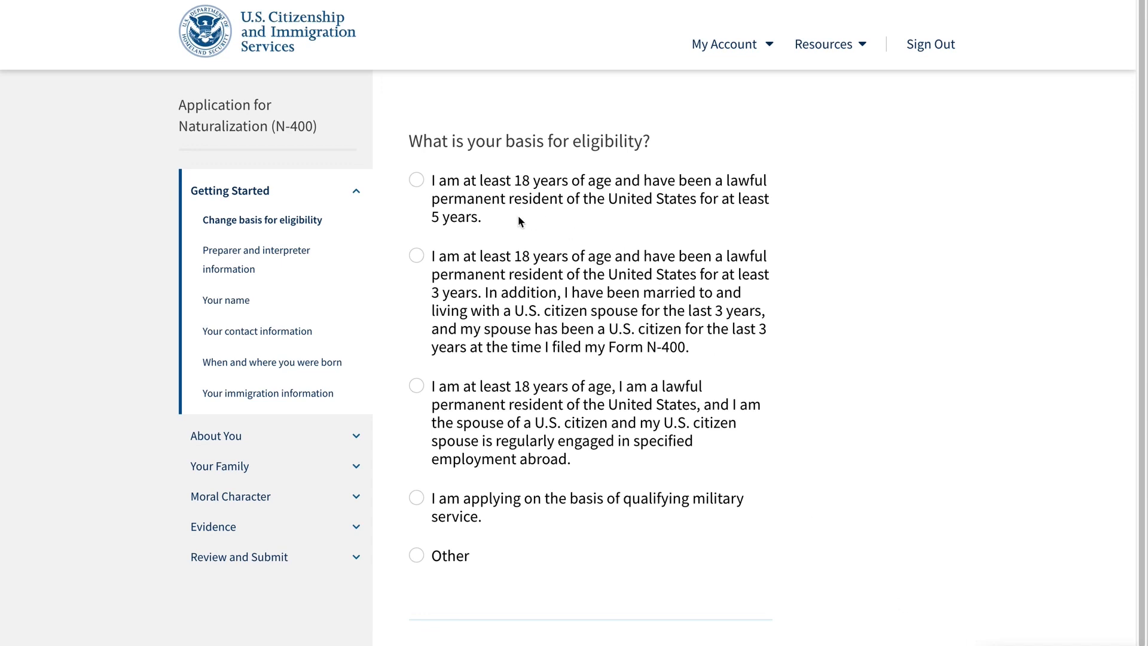
Set the basis for eligibility to being at least 18 and a lawful permanent resident for at least 5 years, and continue.
{"action": "left_click", "coordinate": [416, 180]}
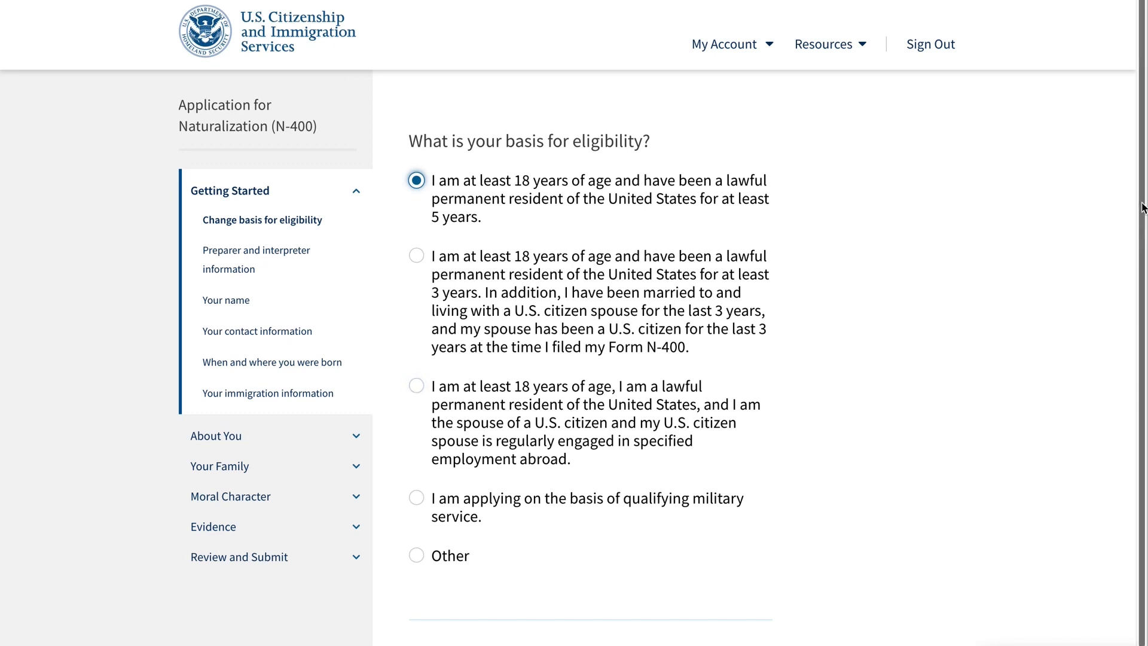
{"action": "left_click_drag", "start_coordinate": [1142, 207], "coordinate": [1139, 300]}
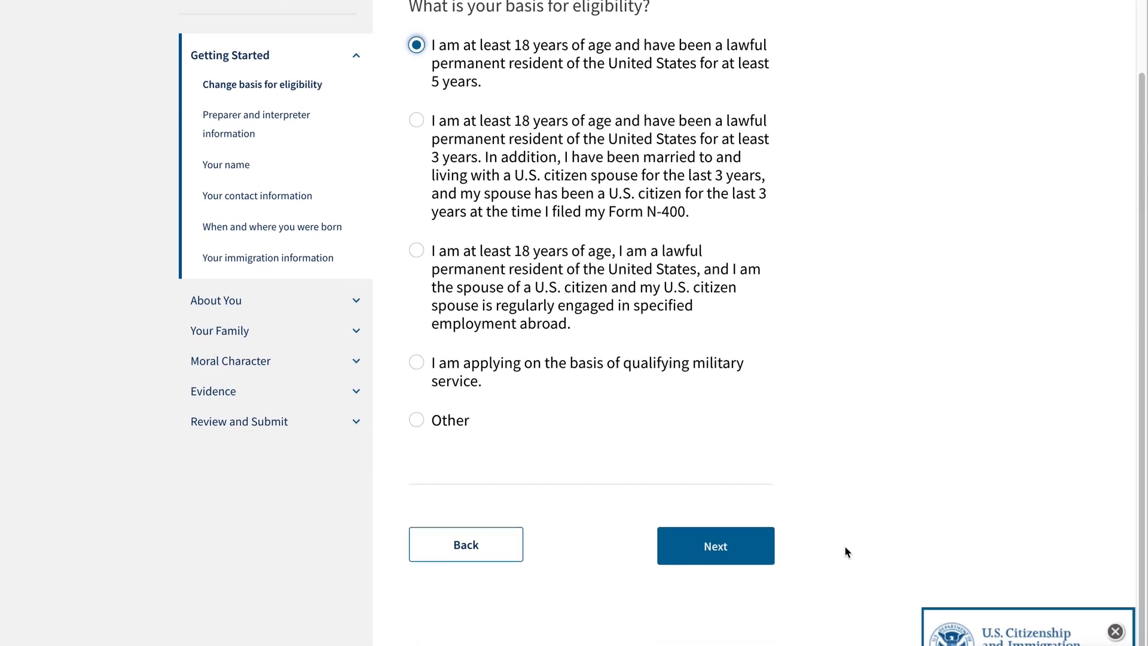
{"action": "left_click", "coordinate": [724, 549]}
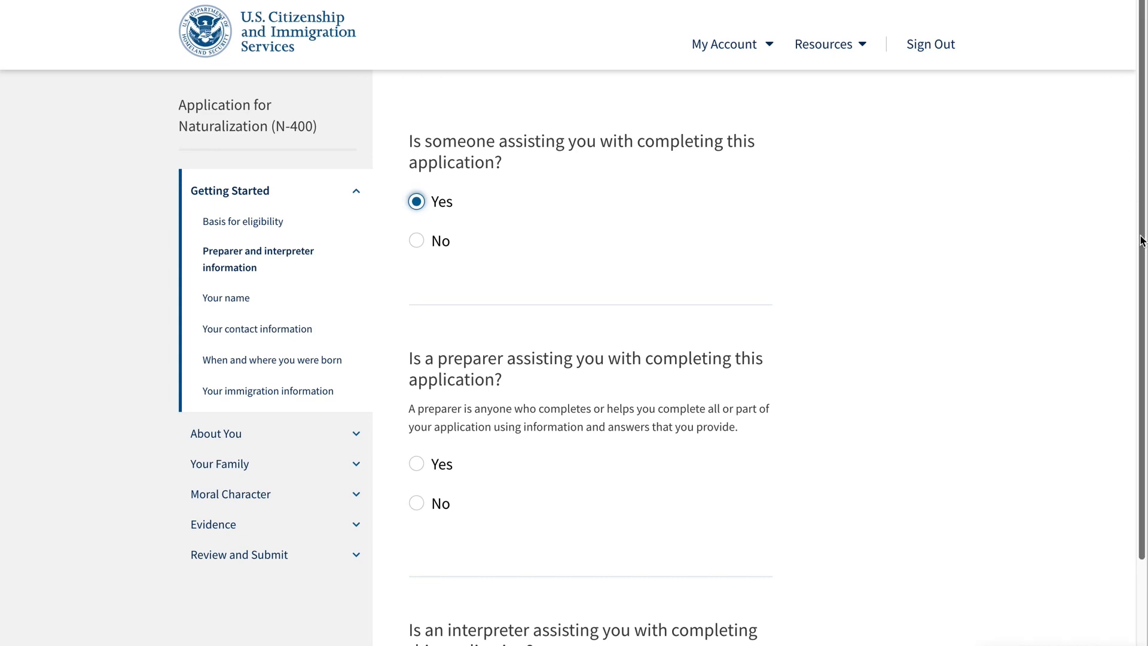
Answer Yes to someone assisting, a preparer assisting, and an interpreter assisting with the application, and continue.
{"action": "left_click_drag", "start_coordinate": [1142, 241], "coordinate": [1138, 357]}
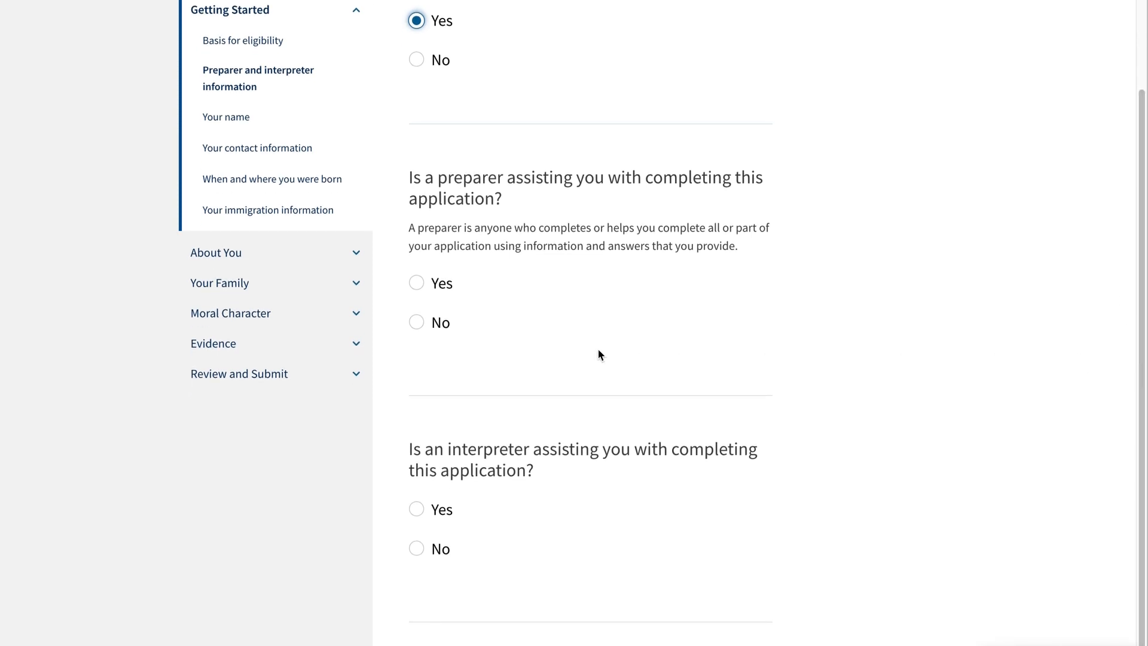
{"action": "left_click", "coordinate": [416, 283]}
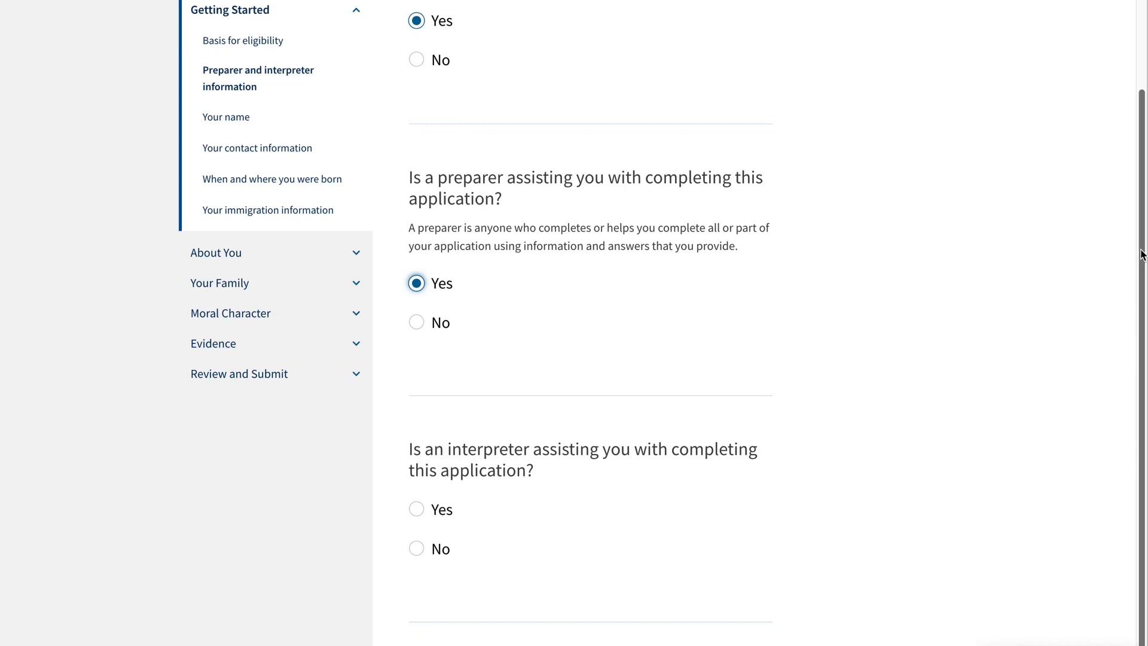
{"action": "left_click_drag", "start_coordinate": [1142, 254], "coordinate": [1138, 344]}
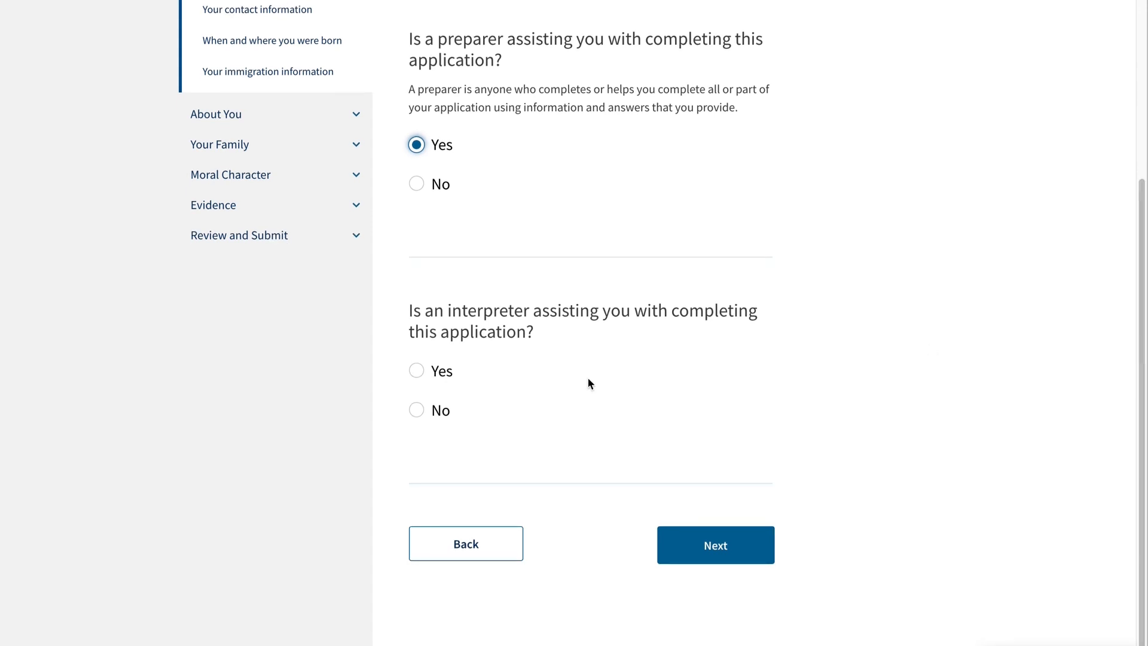
{"action": "left_click", "coordinate": [417, 372]}
{"action": "left_click", "coordinate": [691, 547]}
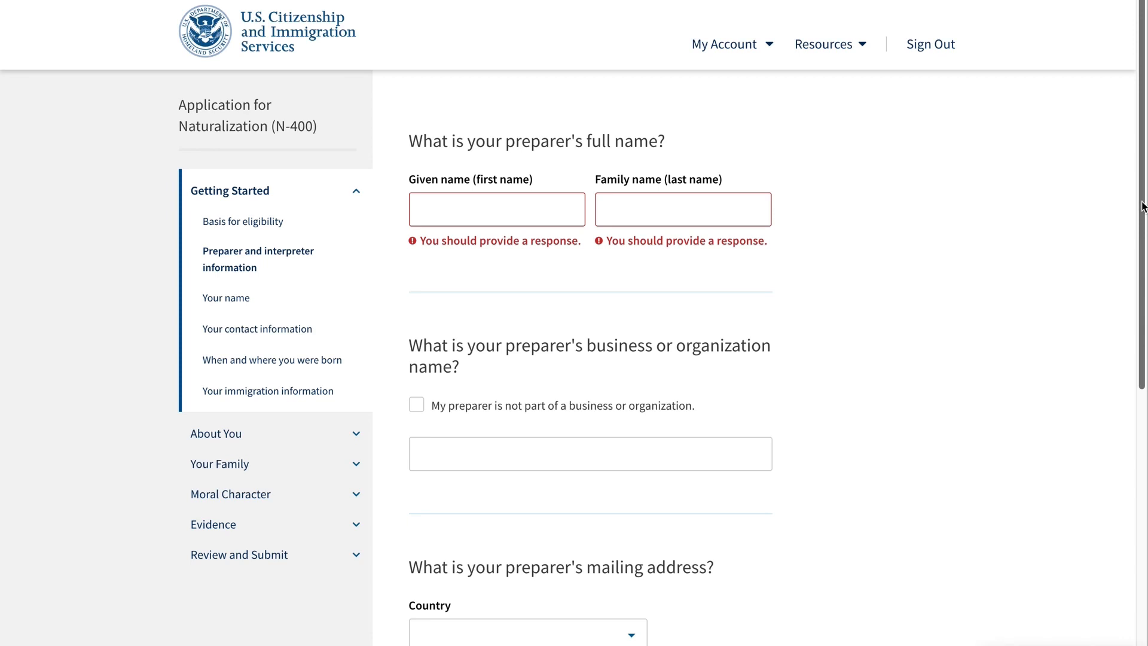
Look through the preparer details and legal name questions without filling them in, and continue to the contact information.
{"action": "left_click_drag", "start_coordinate": [1142, 206], "coordinate": [1136, 521]}
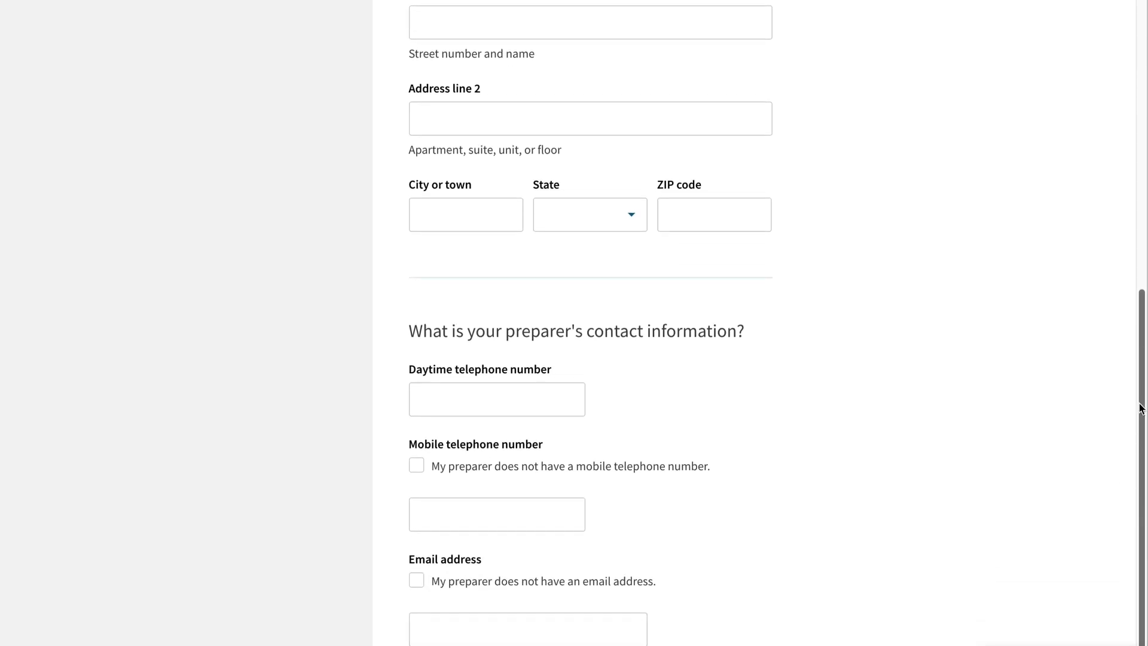
{"action": "left_click_drag", "start_coordinate": [1141, 408], "coordinate": [1136, 491]}
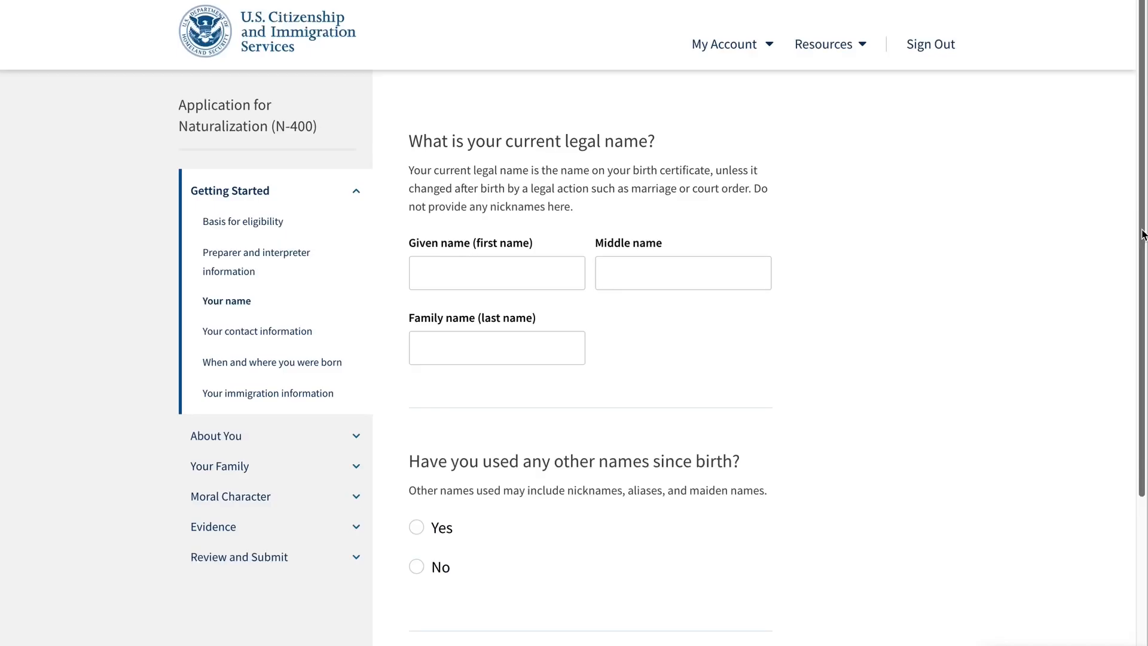
{"action": "left_click_drag", "start_coordinate": [1142, 233], "coordinate": [1120, 353]}
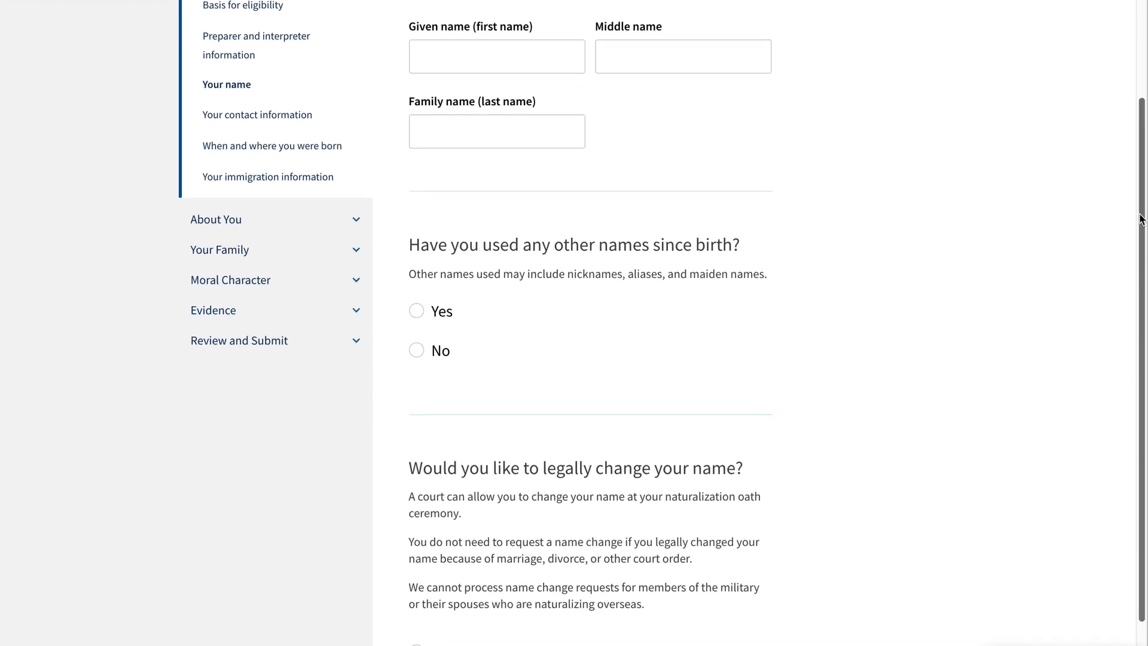
{"action": "left_click_drag", "start_coordinate": [1141, 218], "coordinate": [1122, 342]}
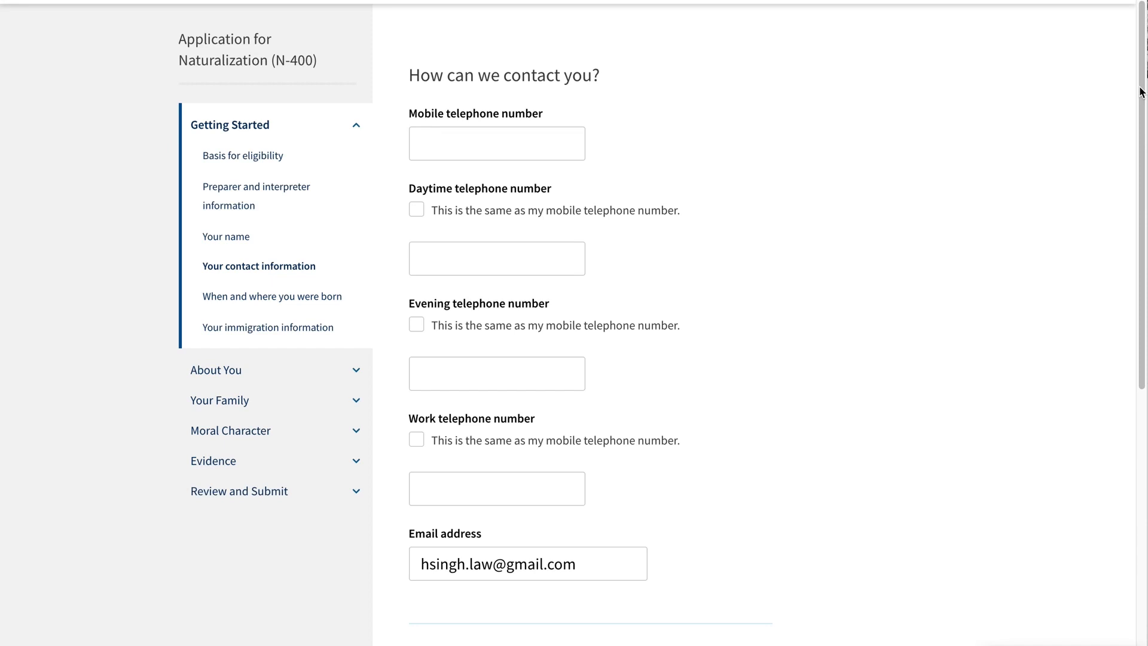
Read through the contact information and address questions, expanding the instructions for P.O. boxes, students, spouses employed abroad and domestic violence victims.
{"action": "left_click_drag", "start_coordinate": [1140, 88], "coordinate": [1128, 459]}
{"action": "left_click", "coordinate": [469, 486]}
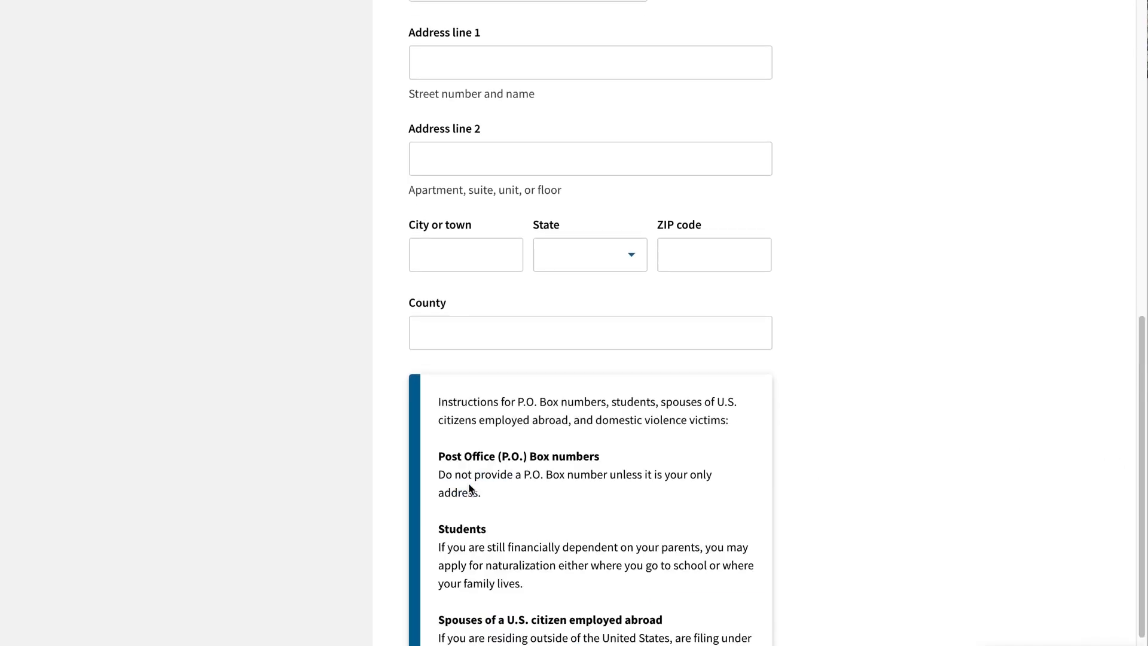
{"action": "left_click_drag", "start_coordinate": [1139, 336], "coordinate": [1129, 420]}
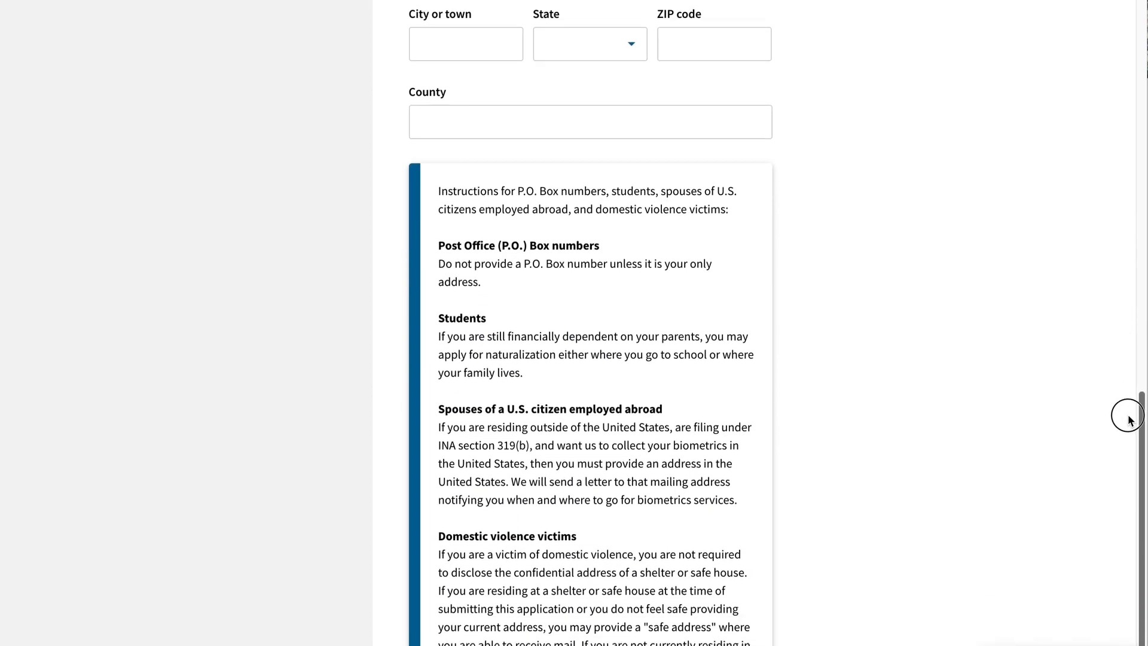
{"action": "left_click_drag", "start_coordinate": [1130, 420], "coordinate": [1126, 447]}
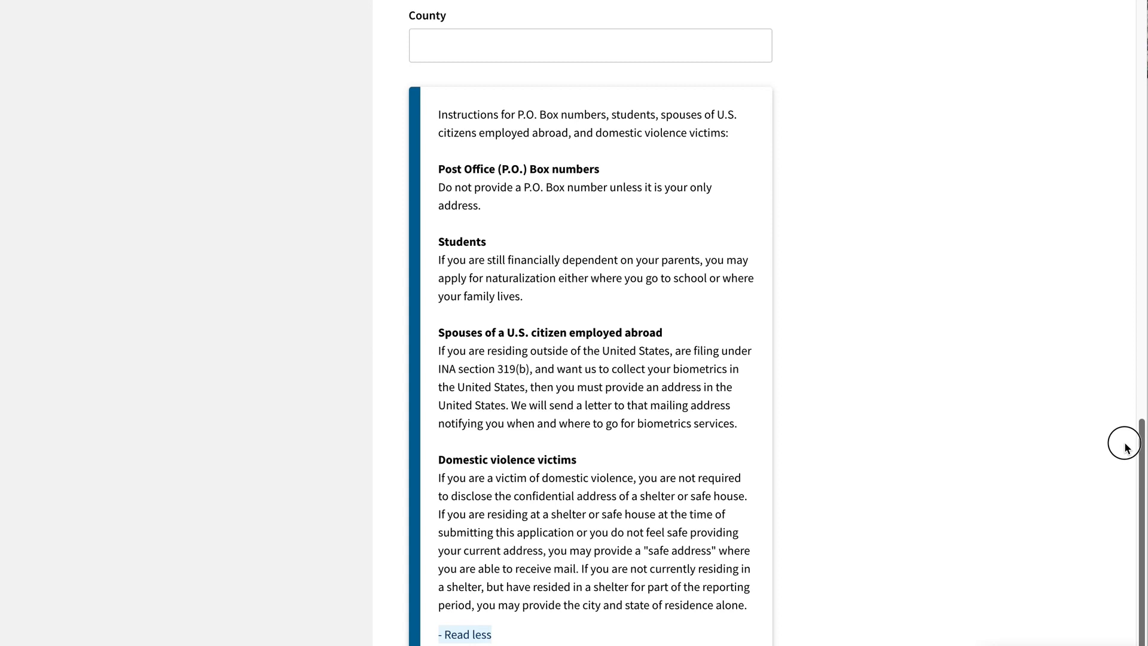
{"action": "left_click_drag", "start_coordinate": [1125, 447], "coordinate": [1126, 466]}
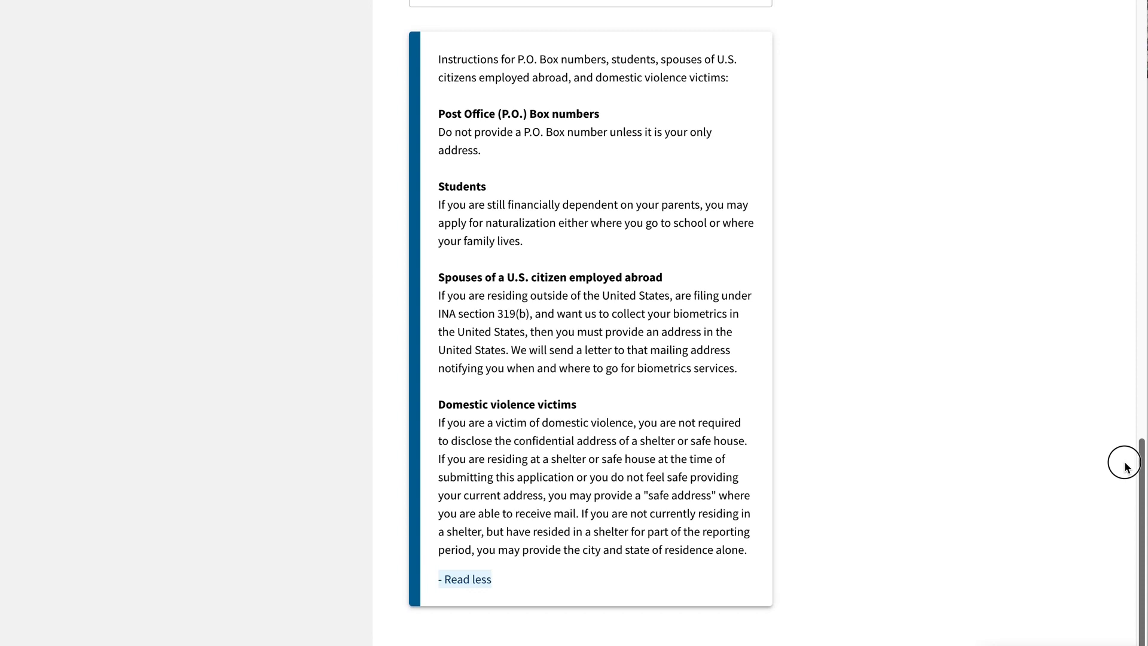
{"action": "left_click_drag", "start_coordinate": [1125, 467], "coordinate": [1065, 256]}
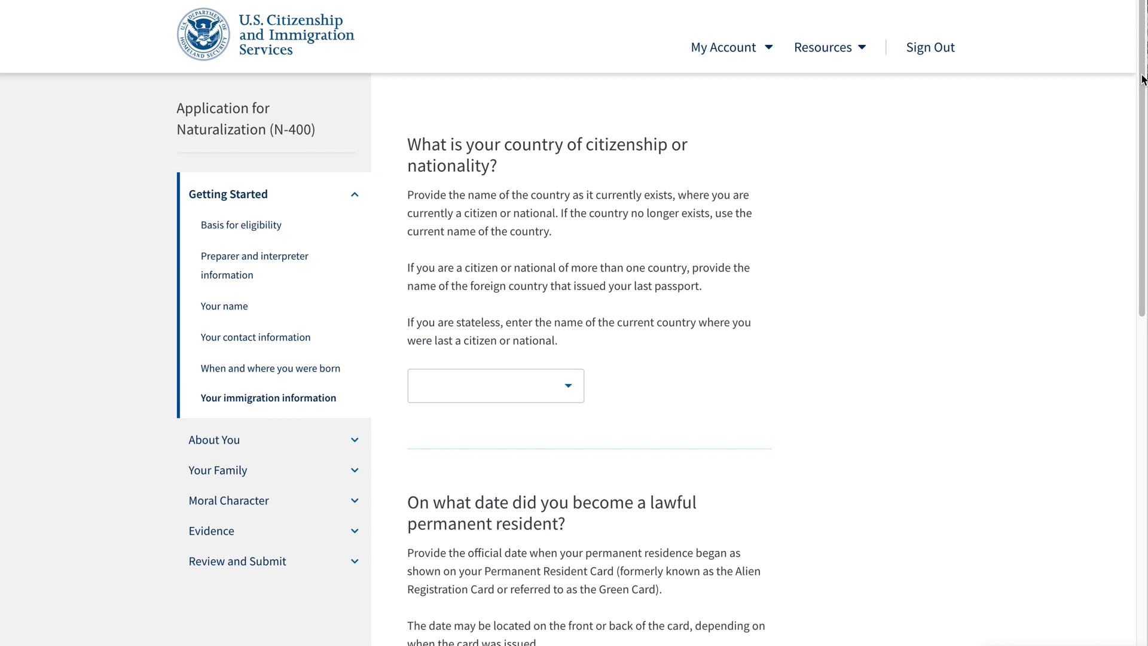
Examine the immigration information questions from country of citizenship through the A-Number, and the gender and ethnicity questions.
{"action": "left_click", "coordinate": [1142, 79]}
{"action": "left_click_drag", "start_coordinate": [1142, 84], "coordinate": [1140, 114]}
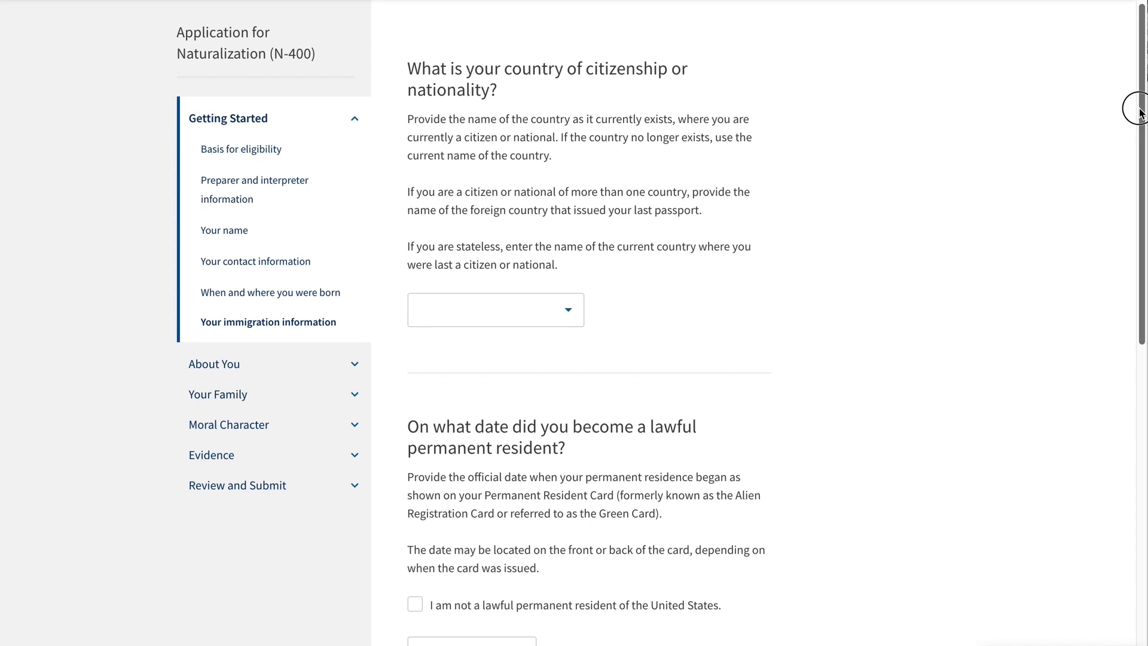
{"action": "left_click_drag", "start_coordinate": [1141, 114], "coordinate": [1130, 228]}
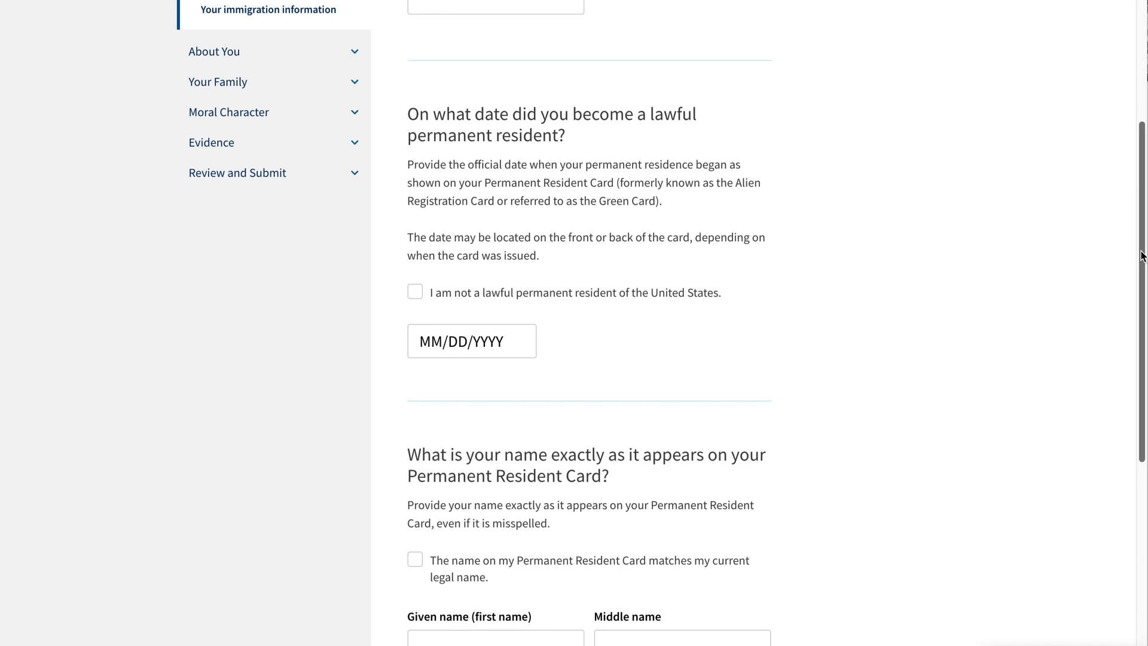
{"action": "left_click", "coordinate": [1140, 250]}
{"action": "left_click_drag", "start_coordinate": [1140, 255], "coordinate": [1134, 544]}
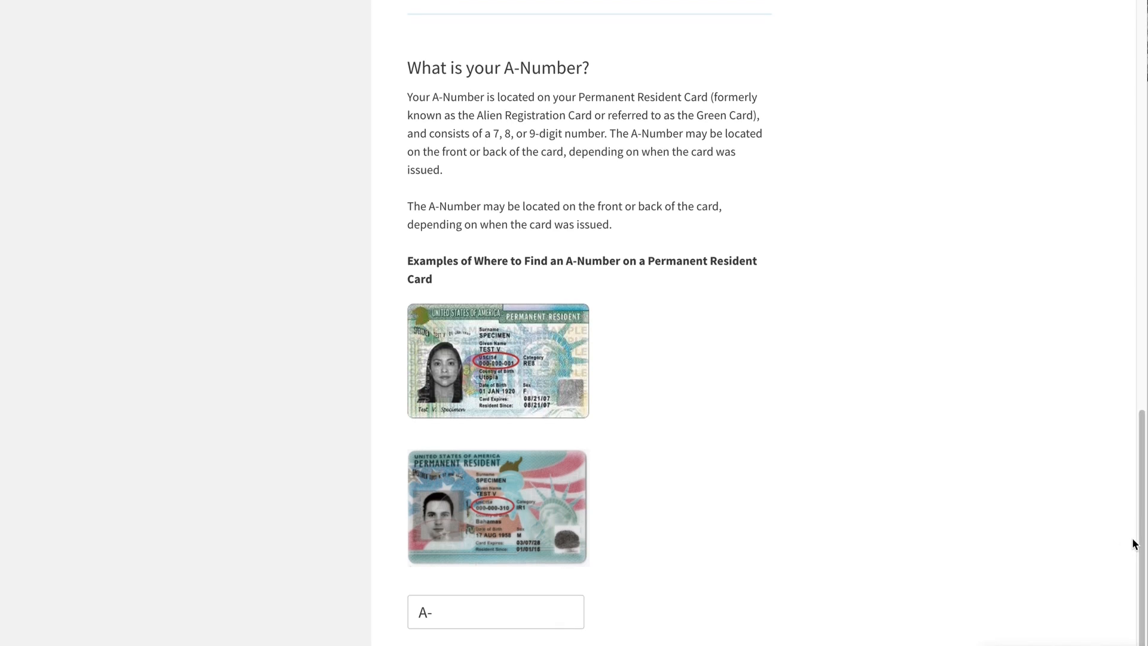
{"action": "left_click_drag", "start_coordinate": [1142, 476], "coordinate": [1142, 524]}
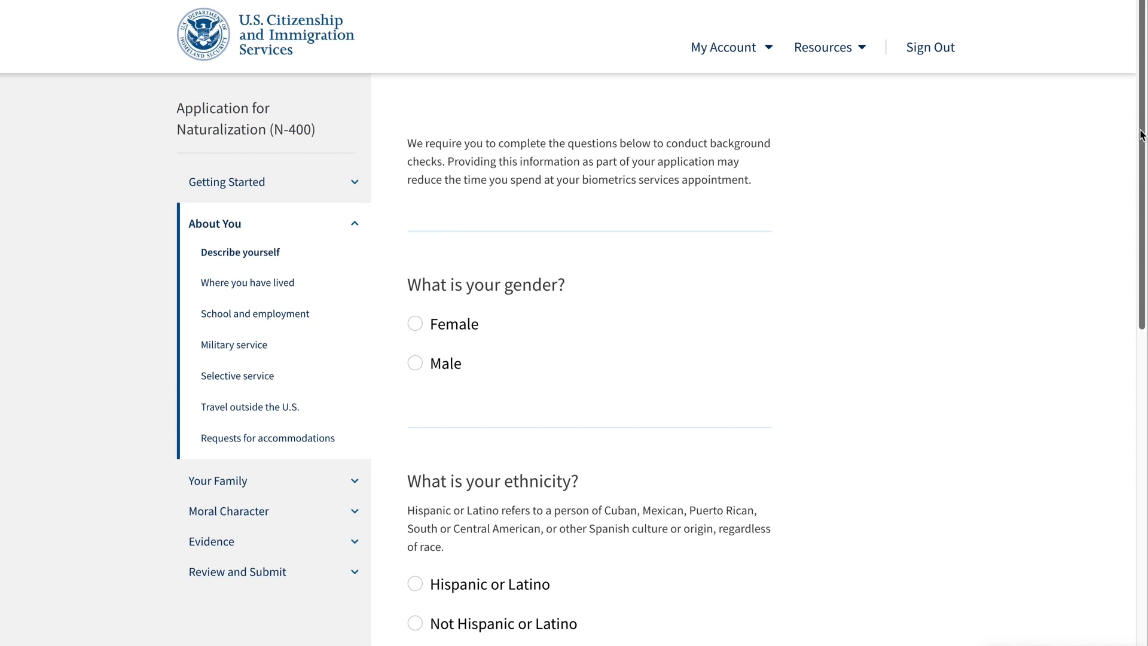
{"action": "left_click_drag", "start_coordinate": [1140, 134], "coordinate": [1138, 588]}
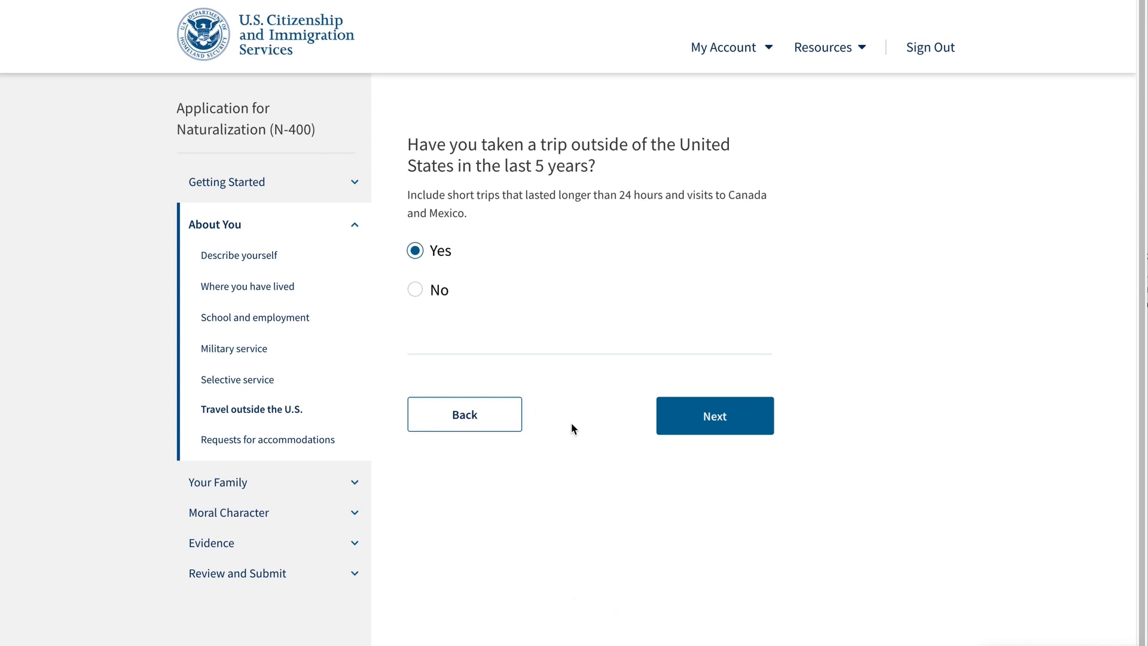
Continue with Yes for trips outside the United States in the last 5 years and start adding a trip to the travel history.
{"action": "left_click", "coordinate": [669, 414]}
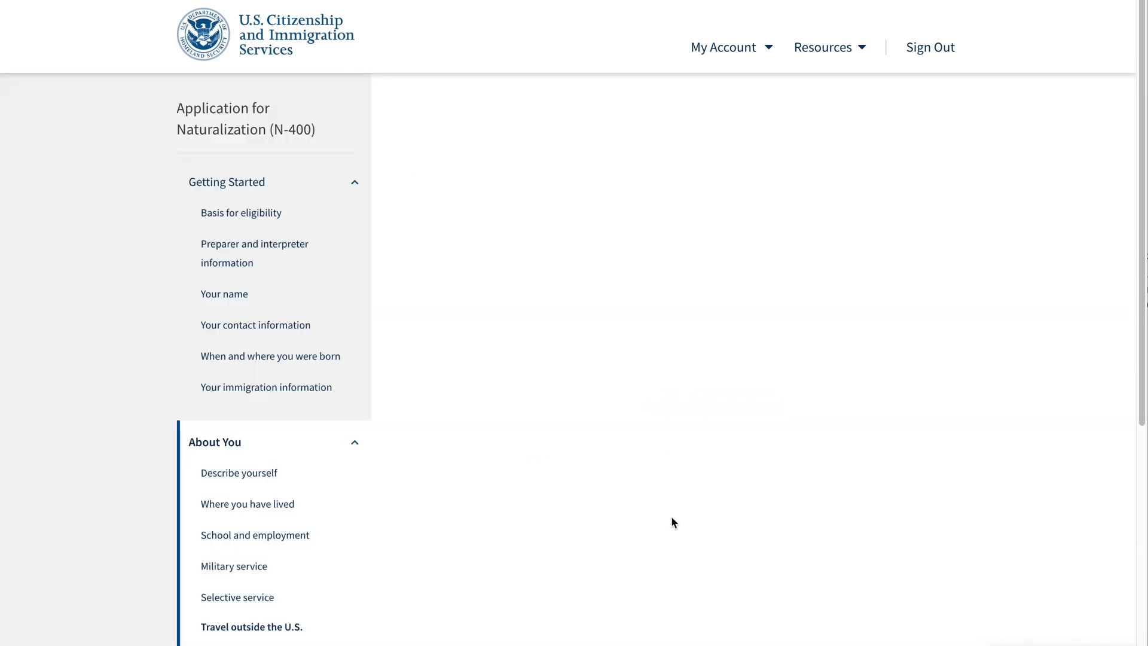
{"action": "left_click", "coordinate": [452, 392]}
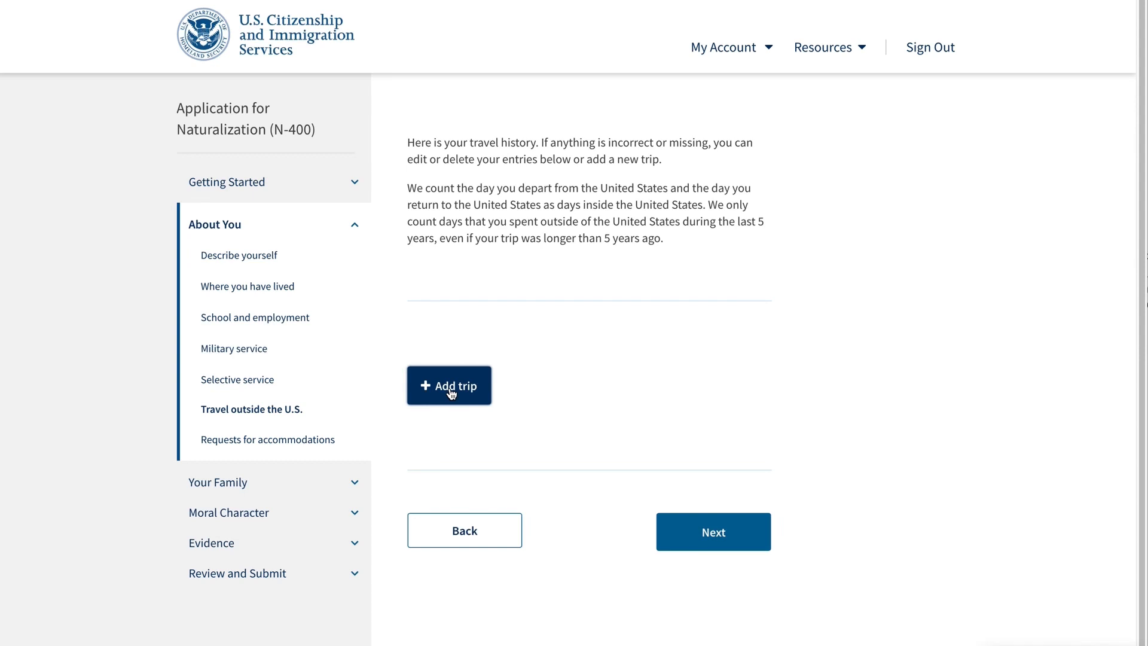
{"action": "left_click", "coordinate": [452, 390]}
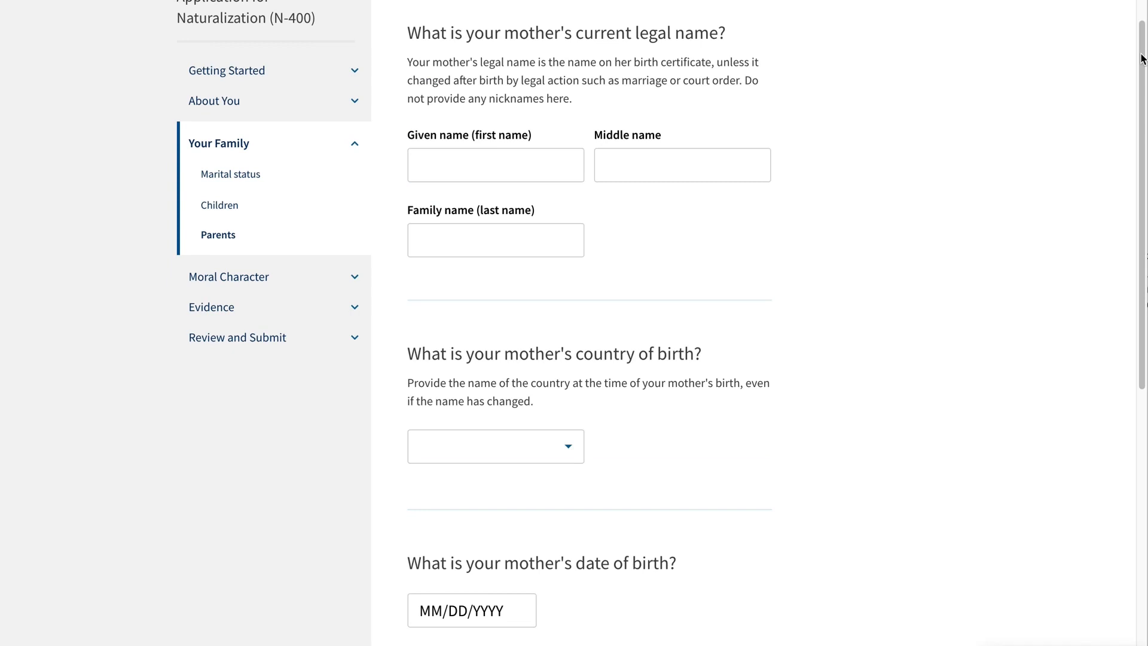
Look over the questions on the mother's current legal name, country of birth and date of birth.
{"action": "scroll", "coordinate": [1138, 23], "scroll_direction": "up", "scroll_amount": 2}
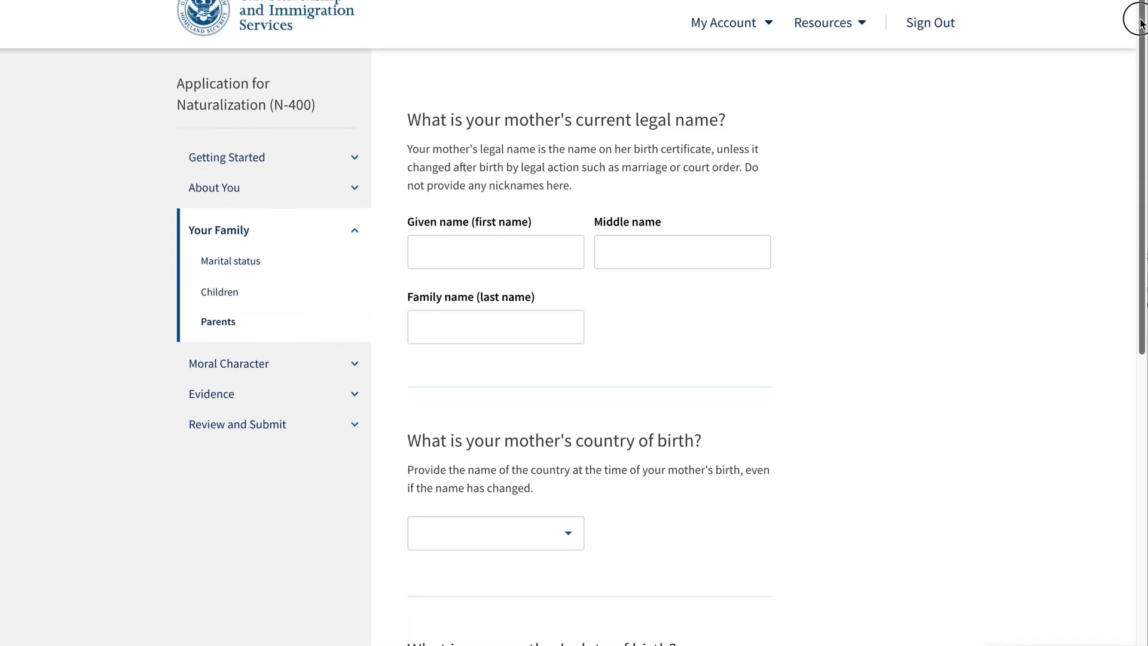
{"action": "scroll", "coordinate": [1139, 22], "scroll_direction": "down", "scroll_amount": 1}
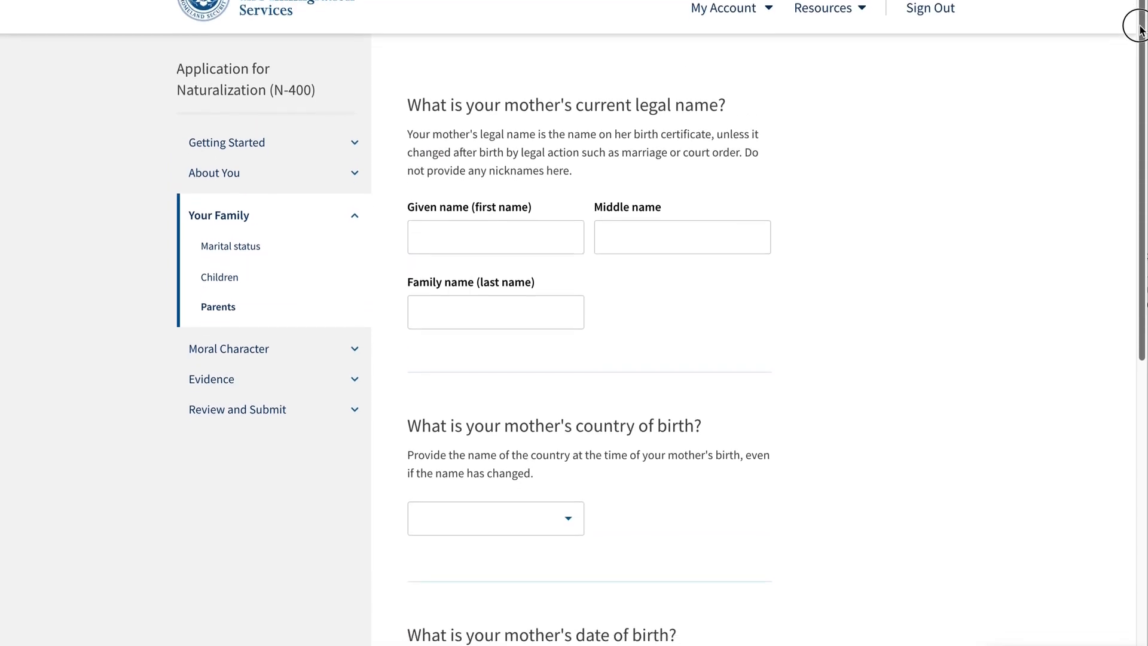
{"action": "left_click_drag", "start_coordinate": [1138, 37], "coordinate": [1094, 52]}
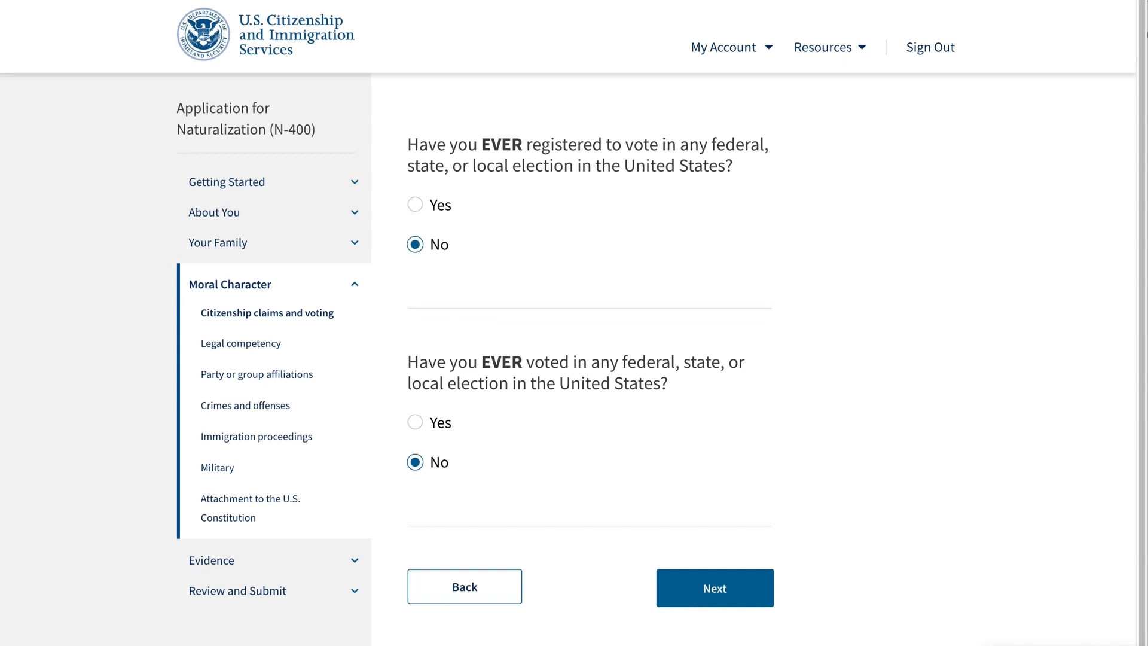
Continue from the voting questions answered No, and look through the tax questions and the questions on genocide, torture and violence.
{"action": "left_click", "coordinate": [715, 587]}
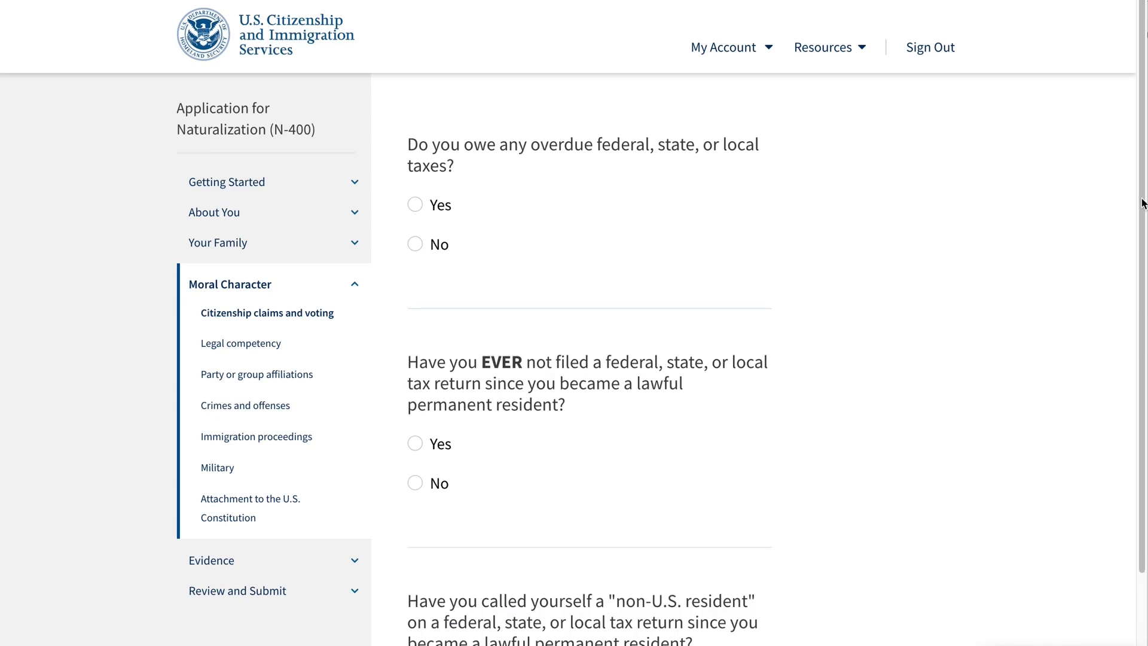
{"action": "left_click_drag", "start_coordinate": [1142, 198], "coordinate": [1136, 269]}
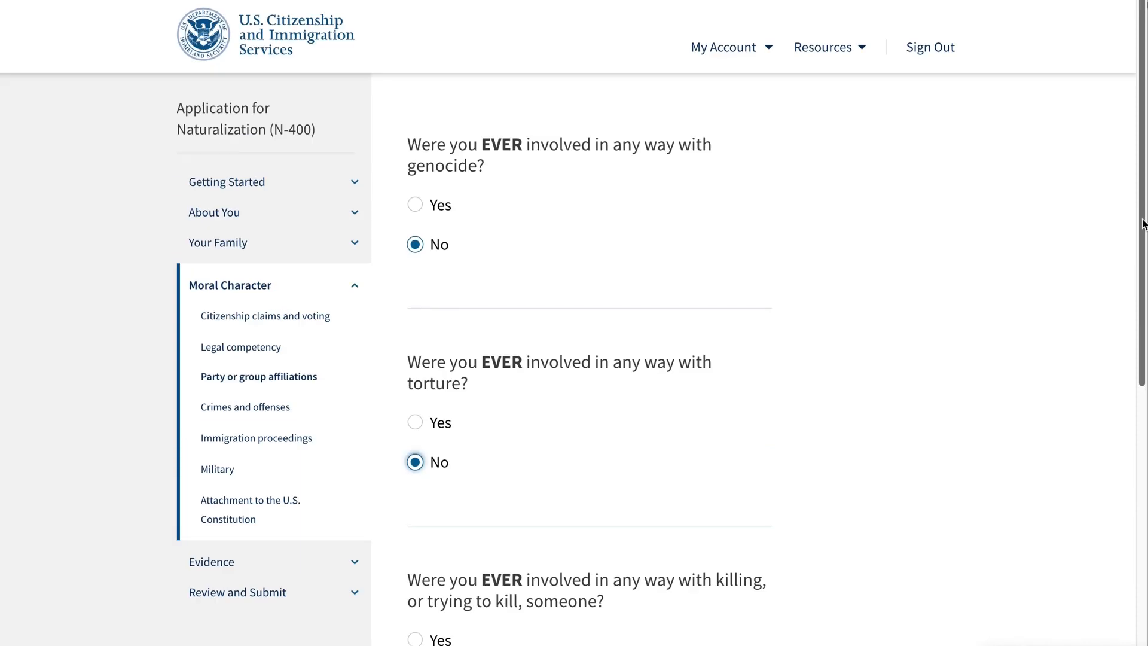
{"action": "left_click_drag", "start_coordinate": [1140, 218], "coordinate": [1117, 326]}
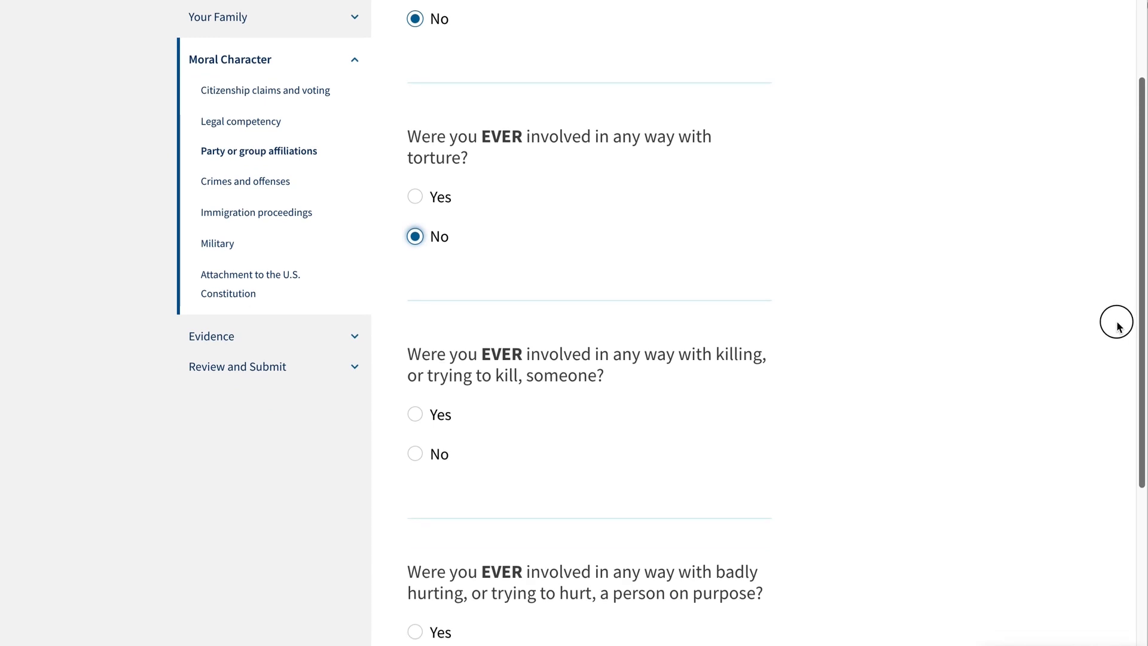
{"action": "left_click_drag", "start_coordinate": [1119, 326], "coordinate": [1088, 451]}
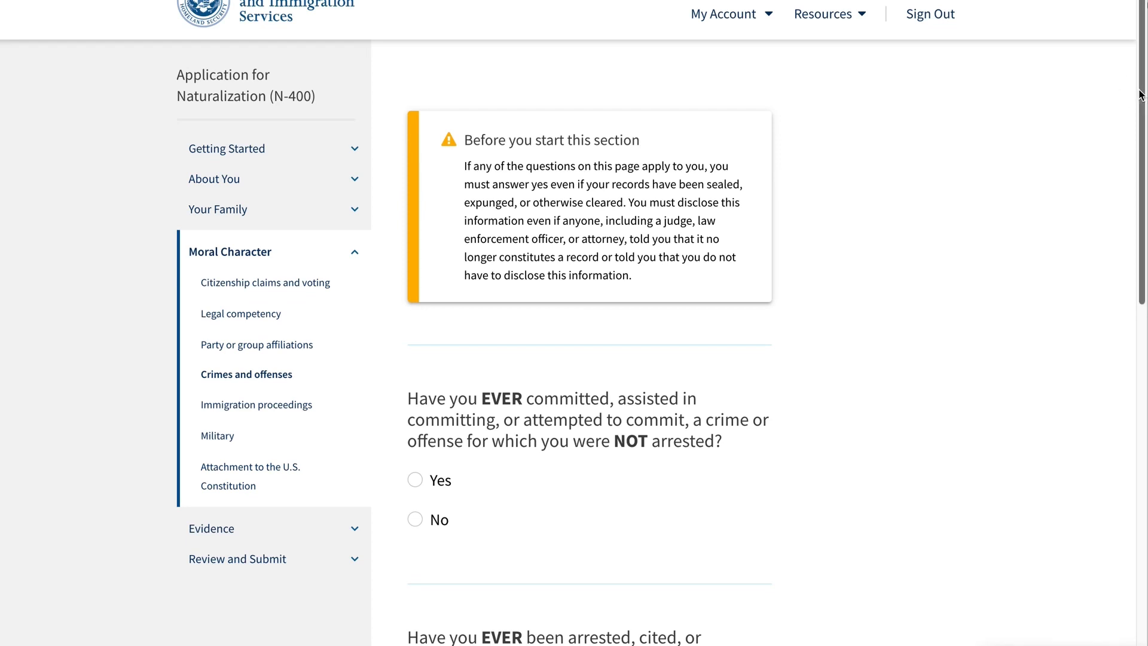
Read the notice about disclosing sealed or expunged records and the questions on crimes committed and arrests.
{"action": "left_click_drag", "start_coordinate": [1141, 93], "coordinate": [1123, 126]}
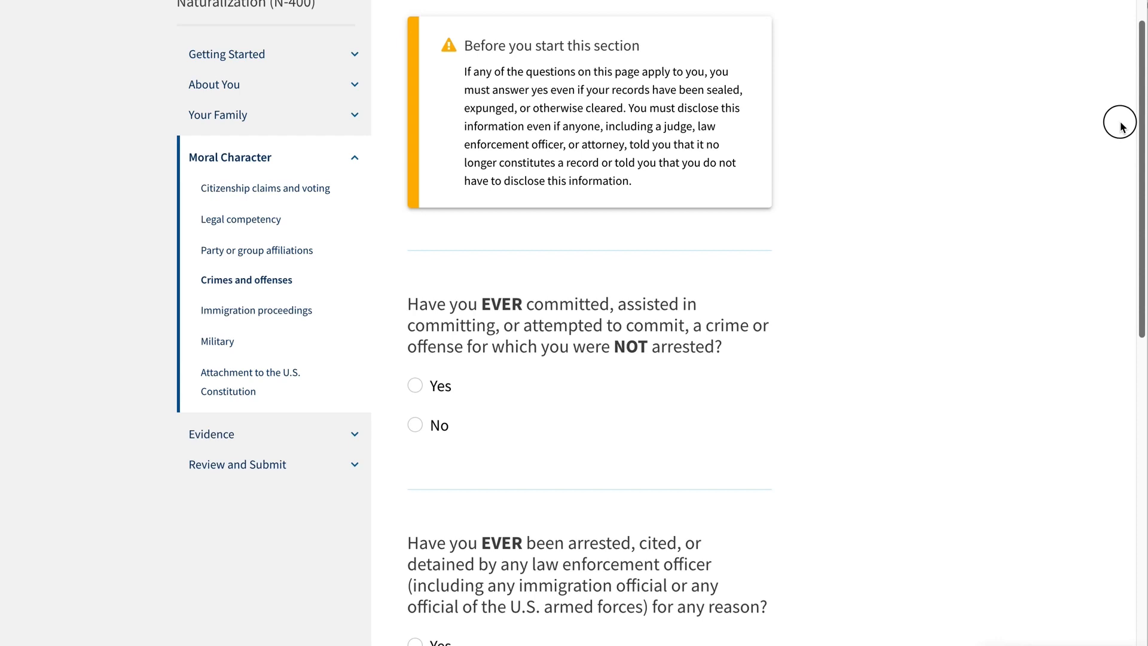
{"action": "scroll", "coordinate": [1122, 127], "scroll_direction": "down", "scroll_amount": 1}
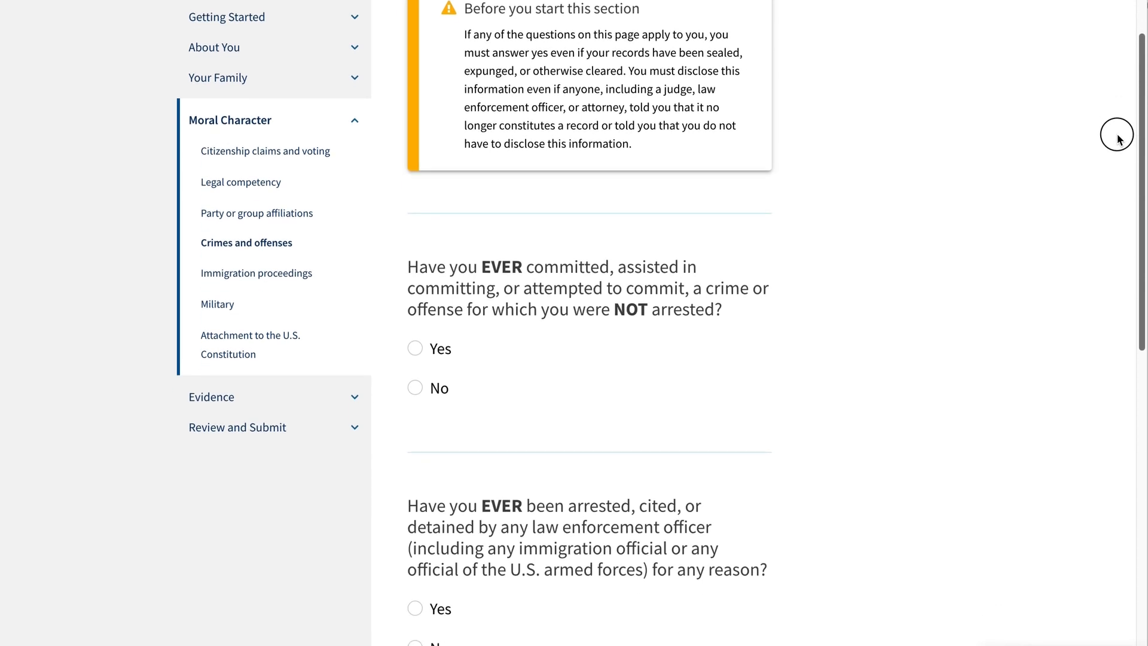
{"action": "scroll", "coordinate": [1120, 138], "scroll_direction": "up", "scroll_amount": 1}
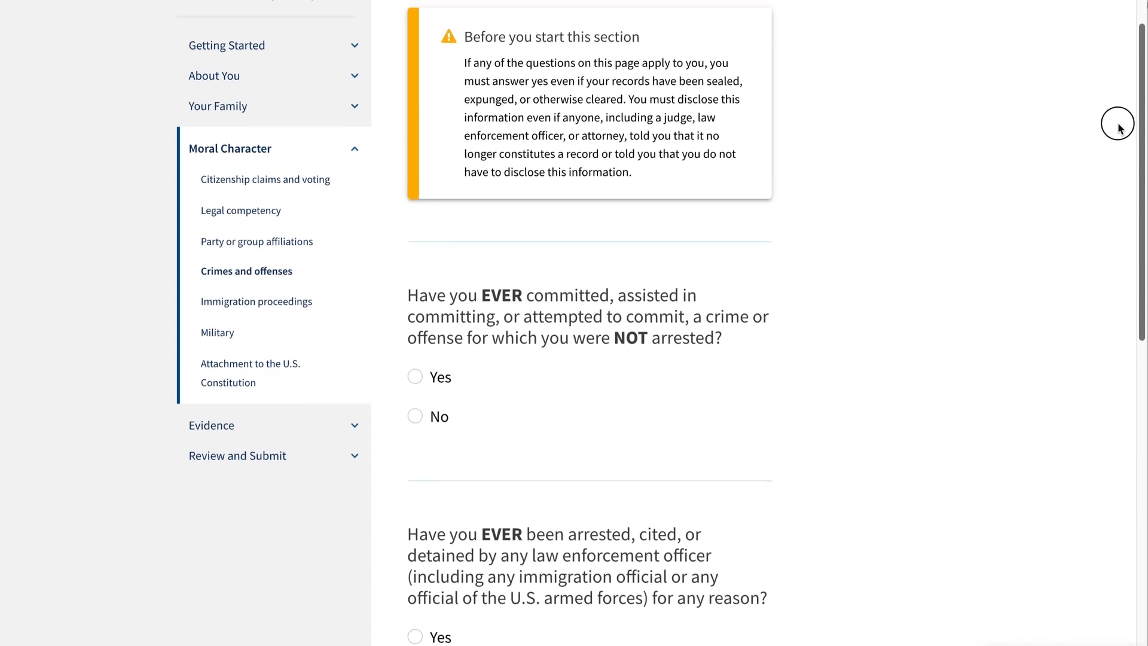
{"action": "scroll", "coordinate": [1118, 123], "scroll_direction": "up", "scroll_amount": 1}
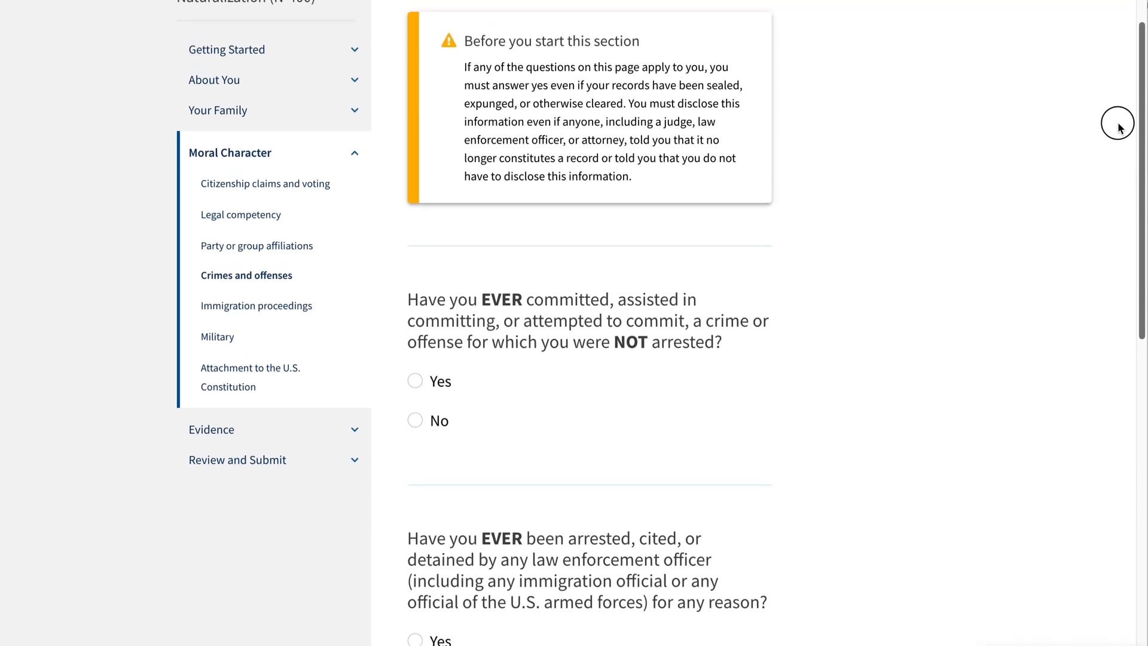
{"action": "scroll", "coordinate": [1117, 123], "scroll_direction": "down", "scroll_amount": 1}
{"action": "scroll", "coordinate": [1115, 124], "scroll_direction": "up", "scroll_amount": 1}
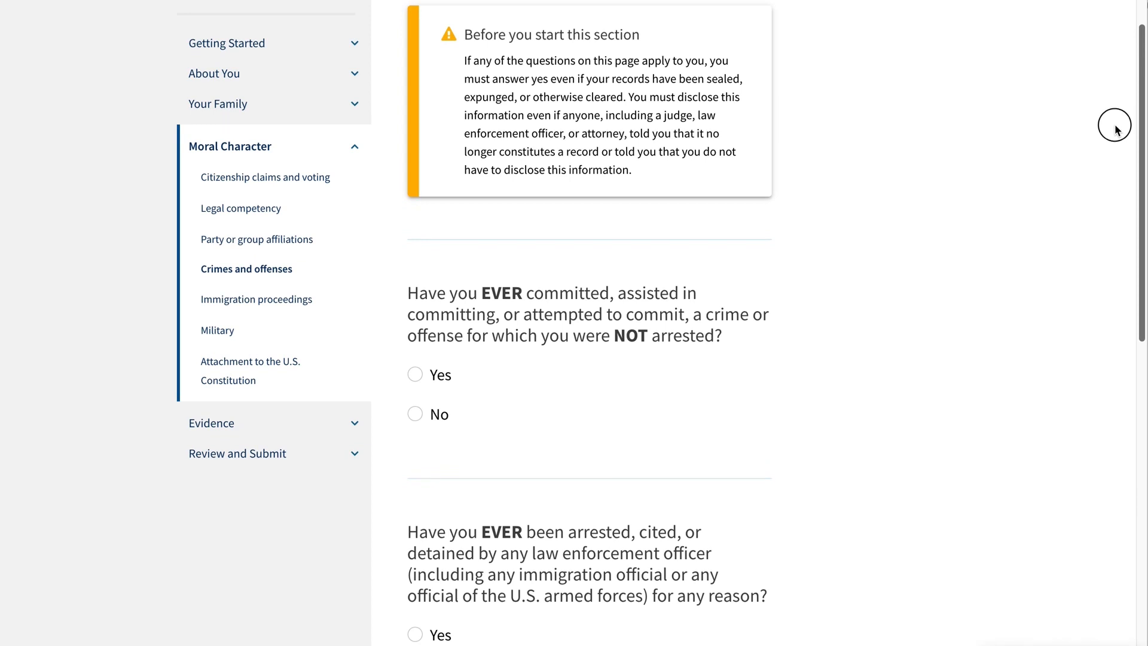
{"action": "scroll", "coordinate": [1116, 127], "scroll_direction": "down", "scroll_amount": 1}
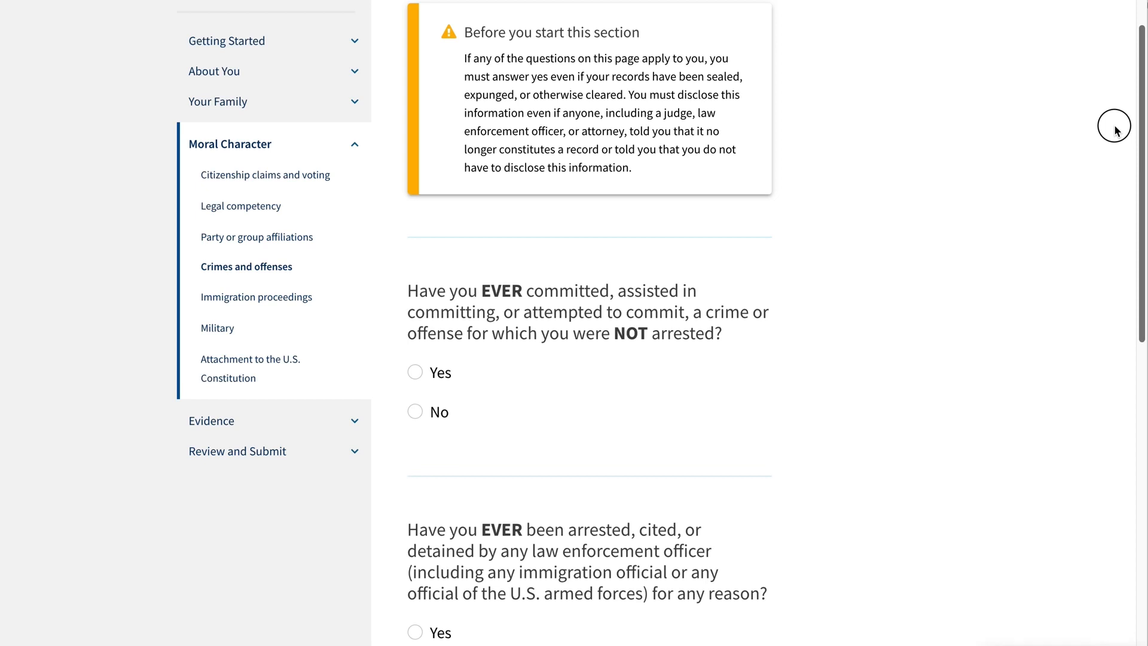
{"action": "scroll", "coordinate": [1116, 130], "scroll_direction": "down", "scroll_amount": 2}
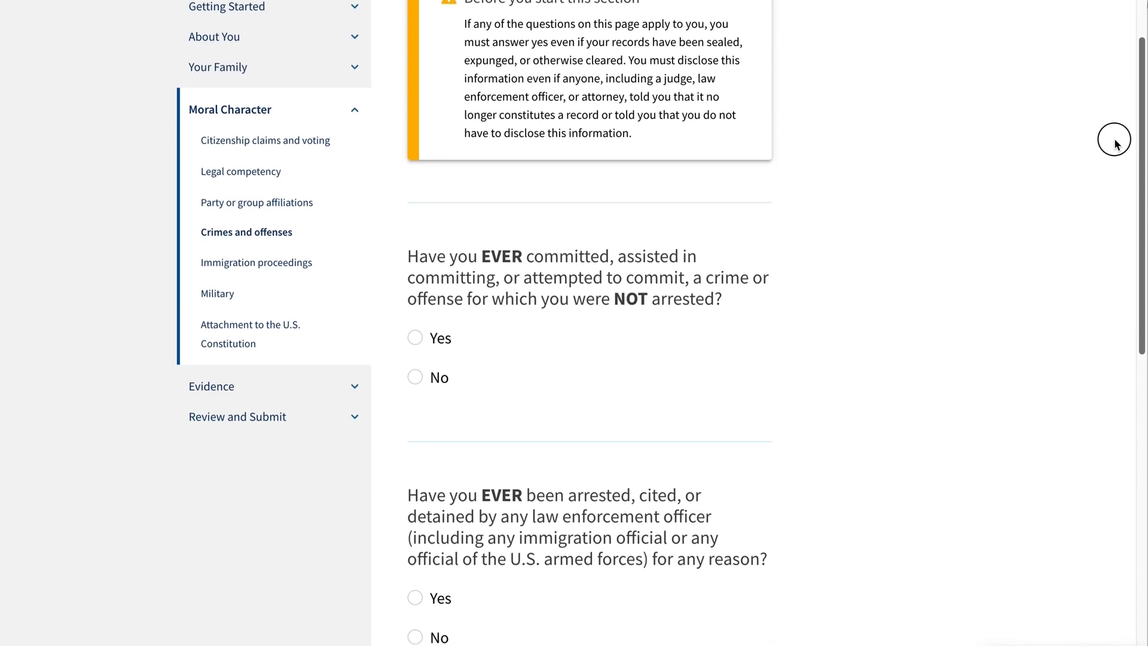
{"action": "scroll", "coordinate": [1113, 157], "scroll_direction": "down", "scroll_amount": 1}
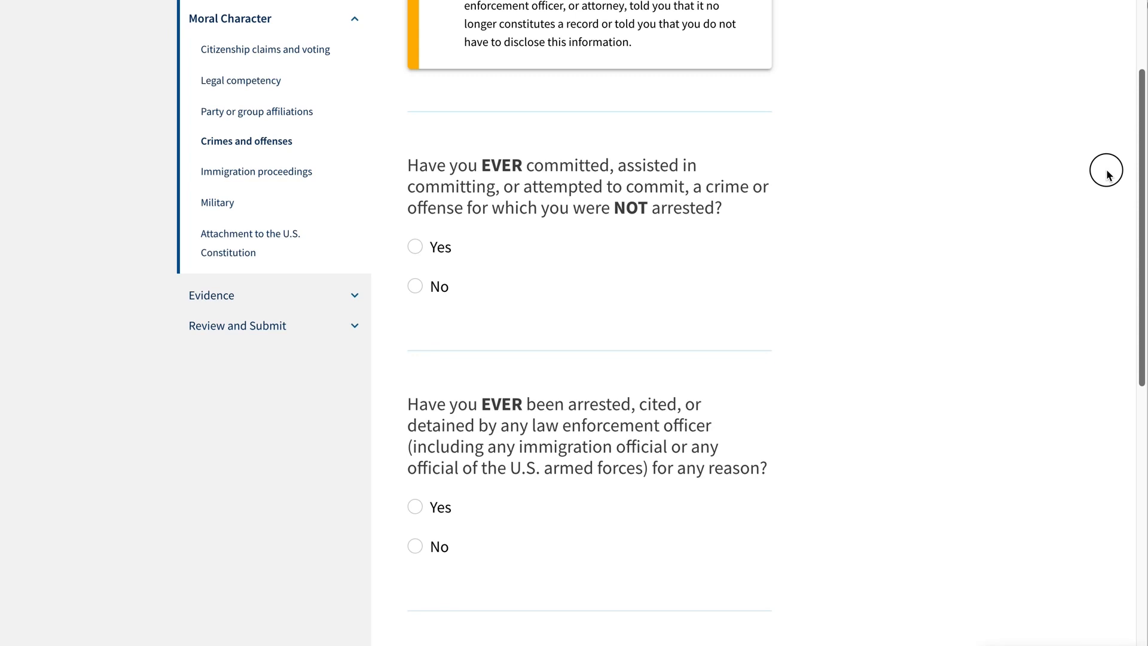
{"action": "left_click_drag", "start_coordinate": [1107, 170], "coordinate": [1106, 174]}
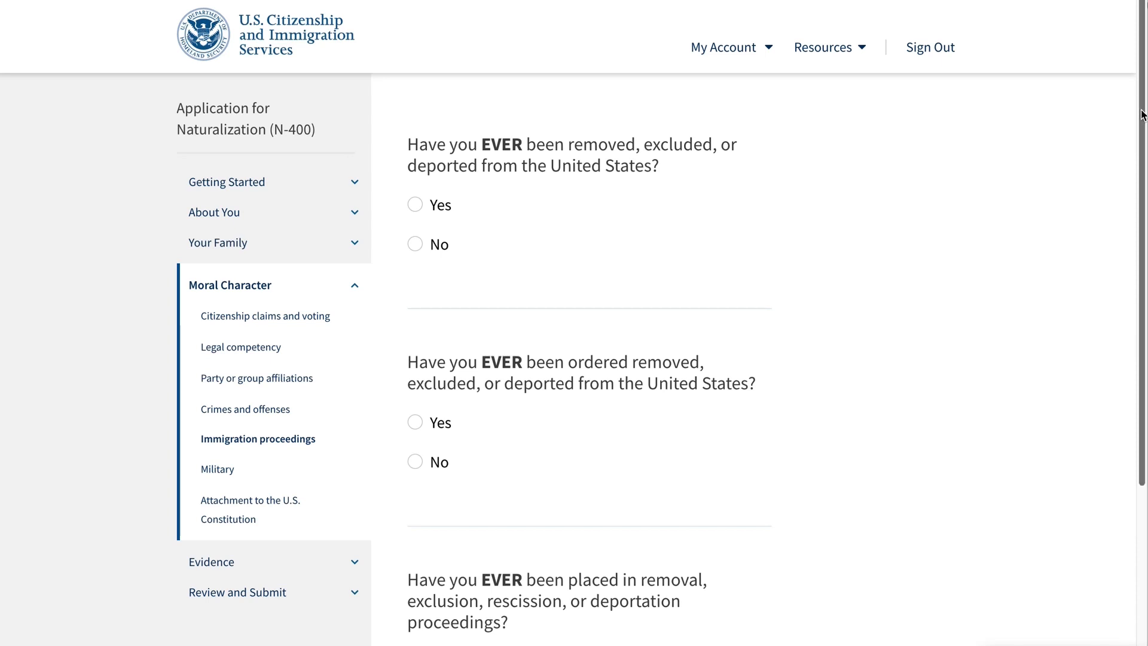
Examine the immigration proceedings questions on removal, exclusion and deportation, including whether proceedings are currently pending.
{"action": "mouse_move", "coordinate": [1142, 114]}
{"action": "left_mouse_down"}
{"action": "mouse_move", "coordinate": [1142, 132]}
{"action": "mouse_move", "coordinate": [1142, 116]}
{"action": "left_mouse_up"}
{"action": "left_click_drag", "start_coordinate": [1140, 116], "coordinate": [1128, 221]}
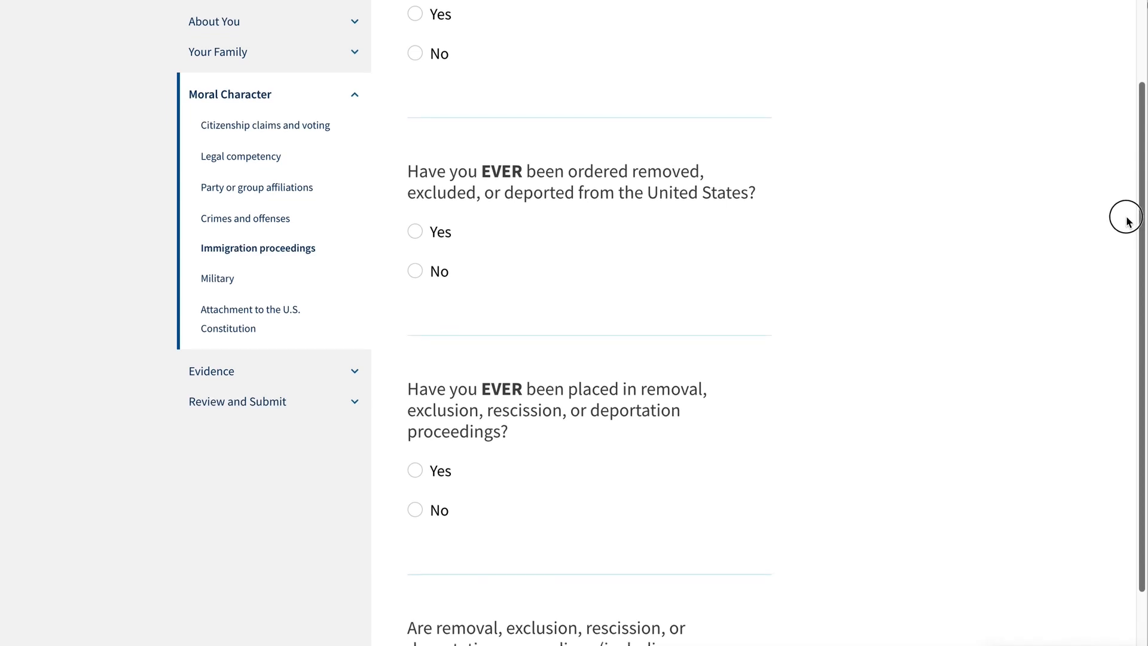
{"action": "left_click_drag", "start_coordinate": [1128, 221], "coordinate": [1128, 223]}
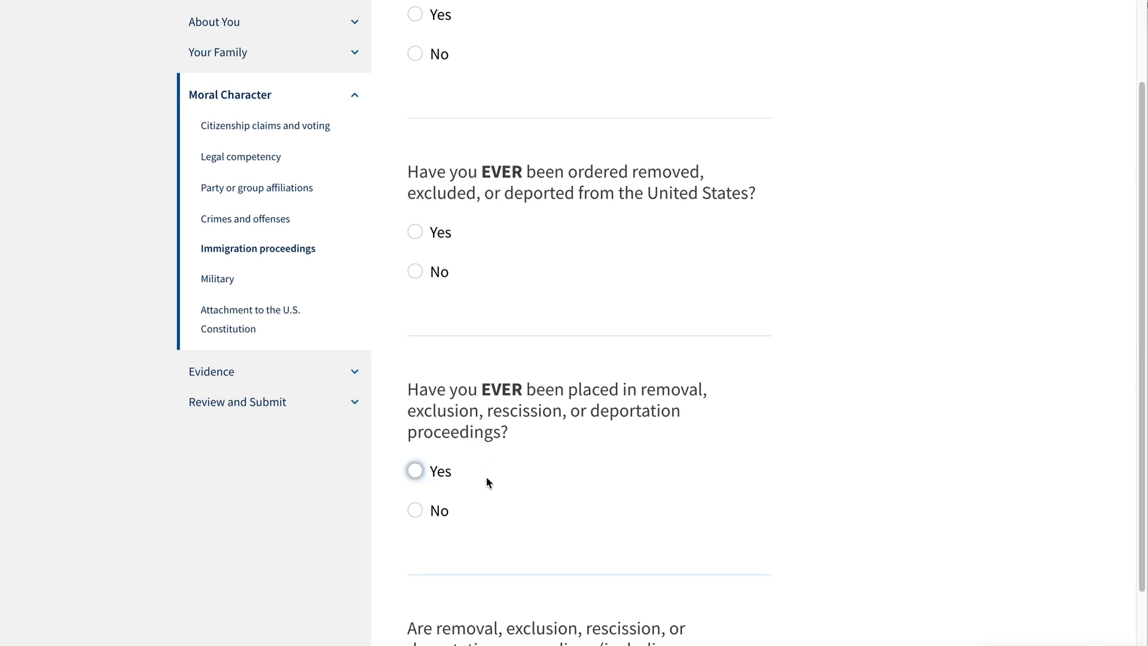
{"action": "left_click_drag", "start_coordinate": [1139, 270], "coordinate": [1134, 389]}
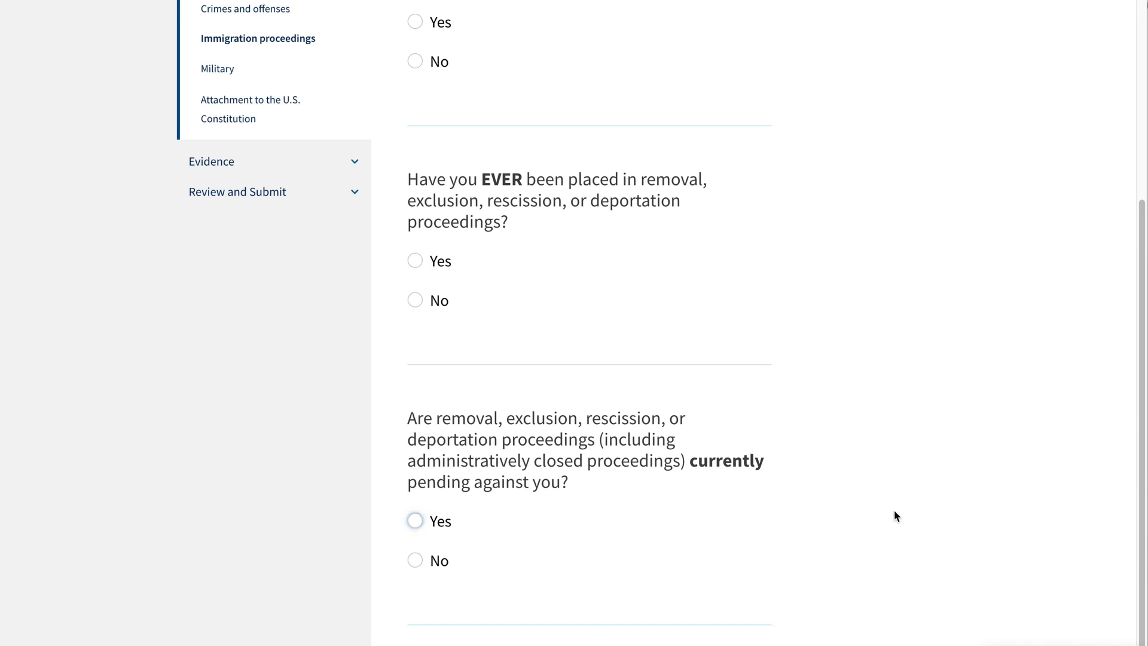
{"action": "mouse_move", "coordinate": [1141, 435]}
{"action": "left_mouse_down"}
{"action": "mouse_move", "coordinate": [1137, 210]}
{"action": "mouse_move", "coordinate": [1120, 440]}
{"action": "left_mouse_up"}
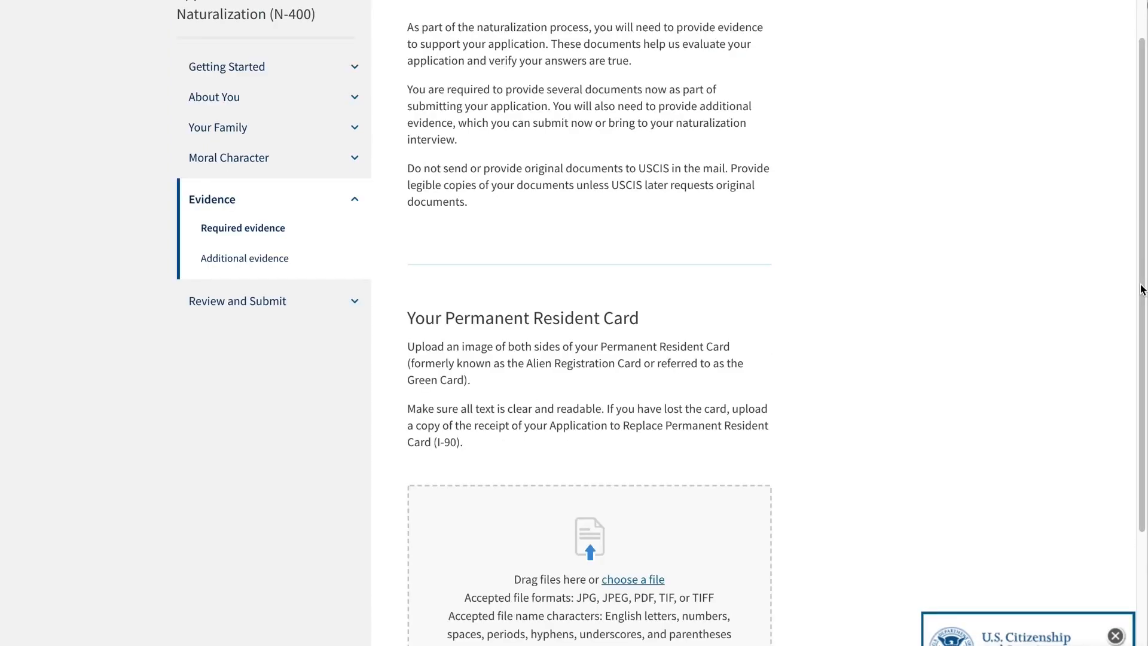
Review the required evidence and Permanent Resident Card upload instructions, and the filing fee and refund policy on the application review page.
{"action": "left_click_drag", "start_coordinate": [1142, 243], "coordinate": [1141, 215]}
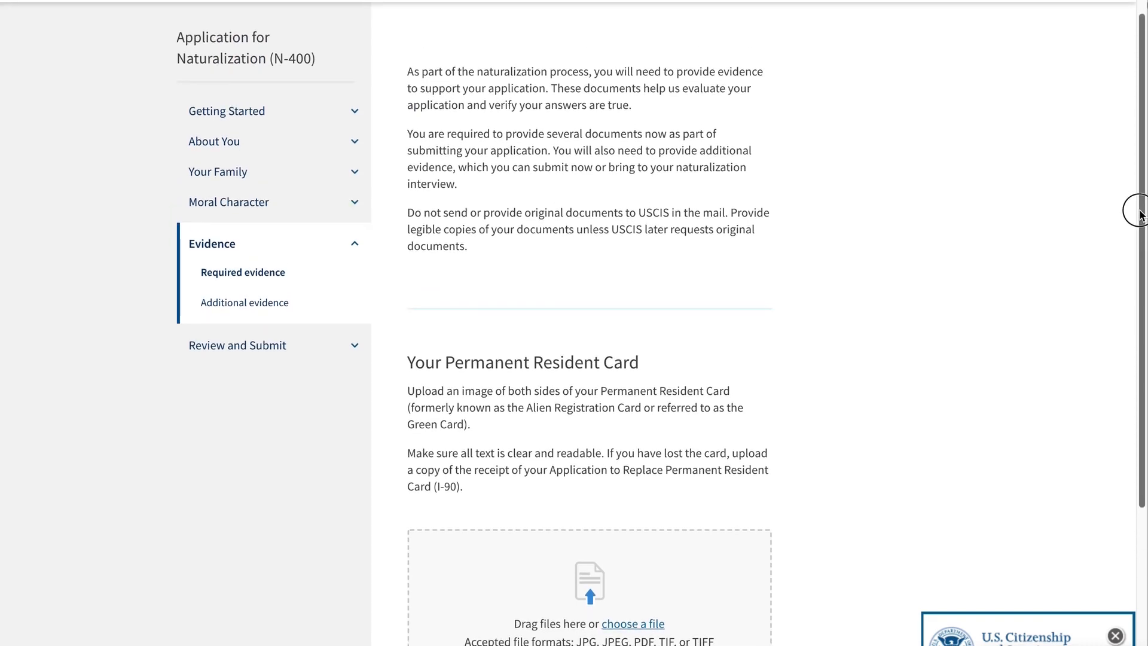
{"action": "left_click_drag", "start_coordinate": [1140, 214], "coordinate": [1136, 211]}
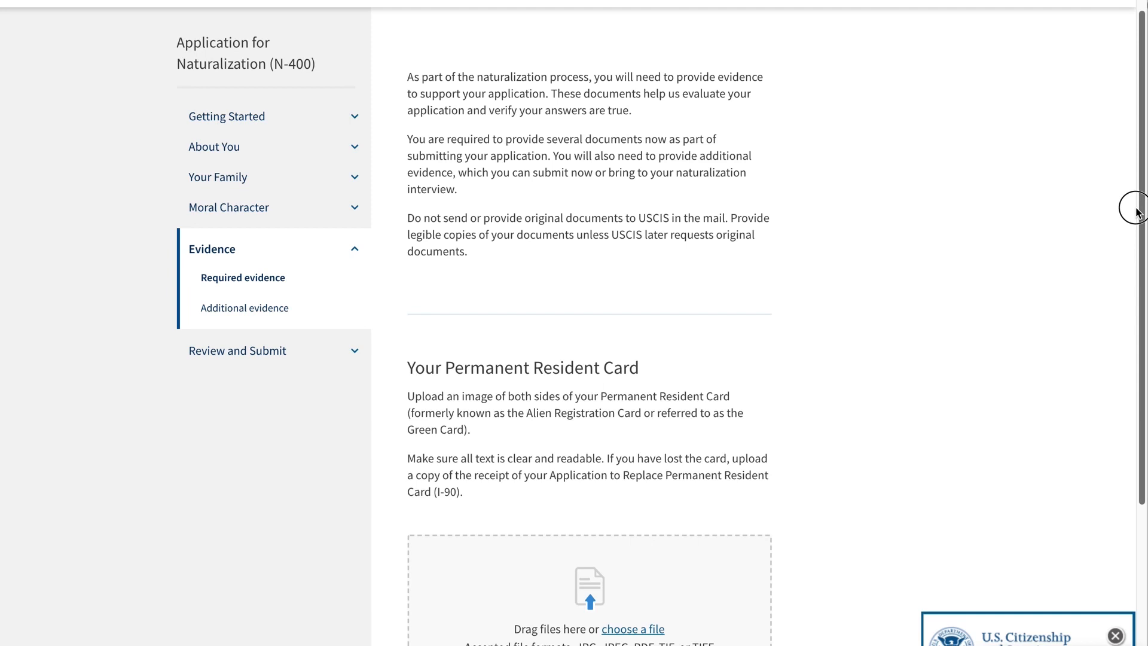
{"action": "left_click_drag", "start_coordinate": [1136, 210], "coordinate": [1068, 177]}
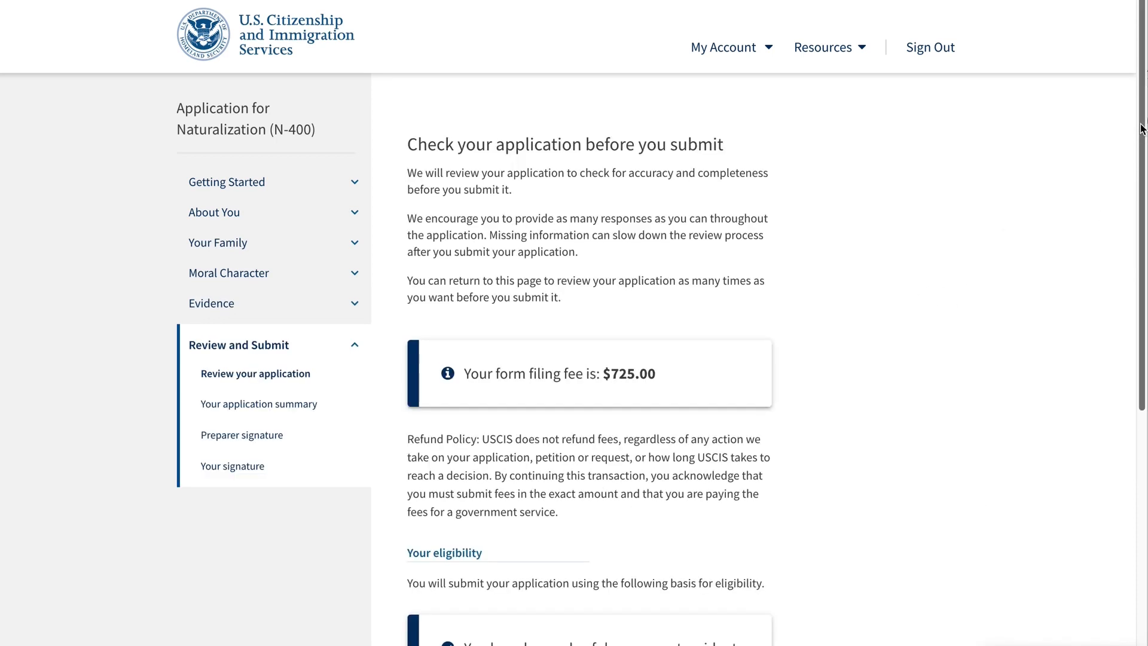
{"action": "left_click_drag", "start_coordinate": [1141, 128], "coordinate": [1109, 159]}
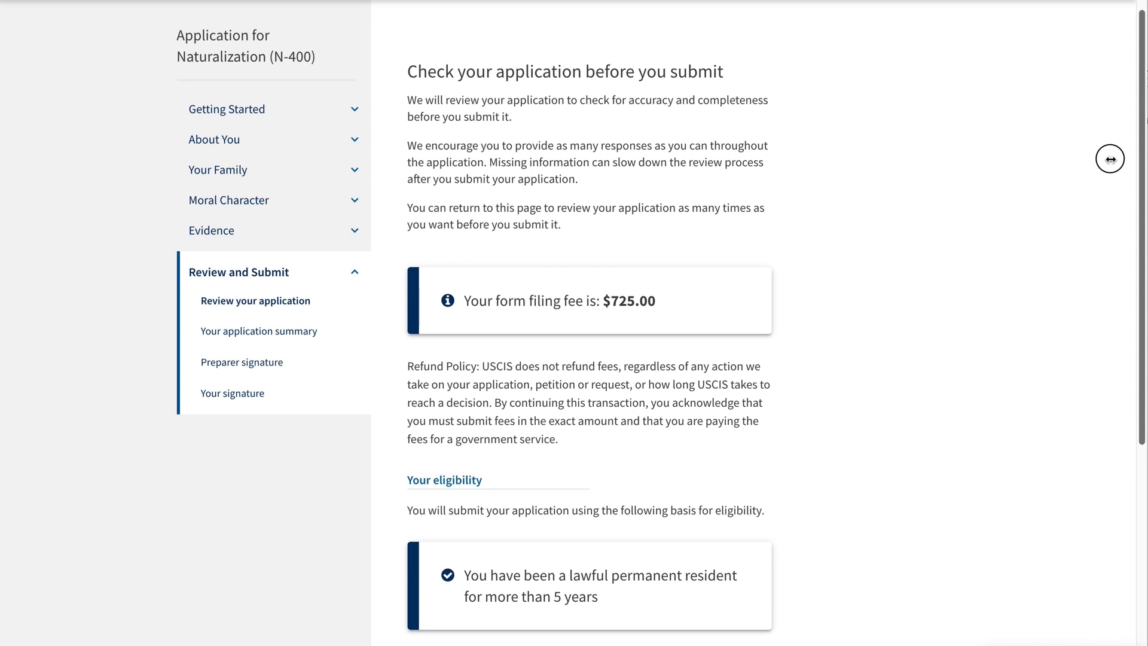